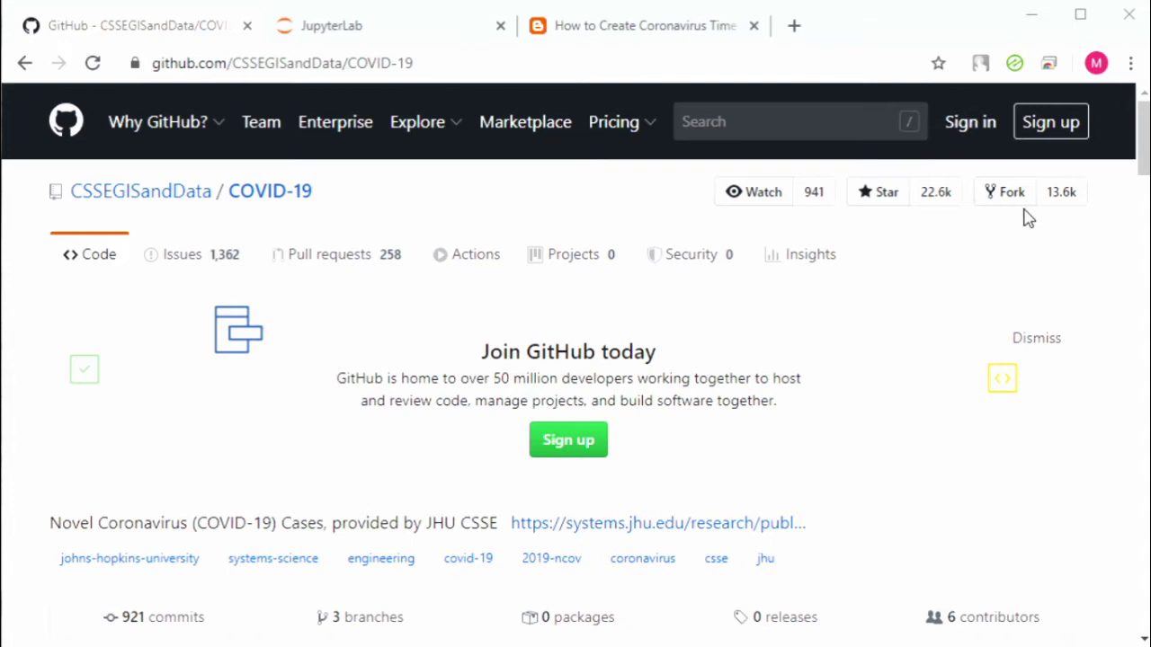
- Browse csse_covid_19_data > csse_covid_19_time_series and open time_series_covid19_deaths_global.csv on GitHub
{"action": "left_click", "coordinate": [362, 65]}
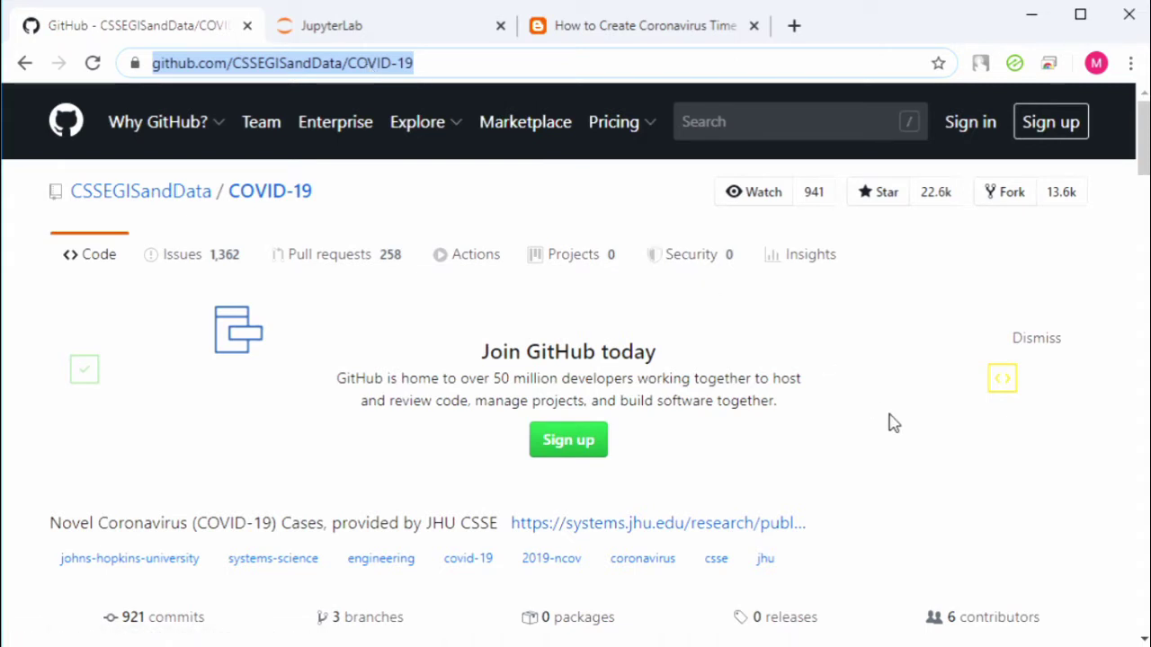
{"action": "left_click_drag", "start_coordinate": [1143, 641], "coordinate": [1143, 641]}
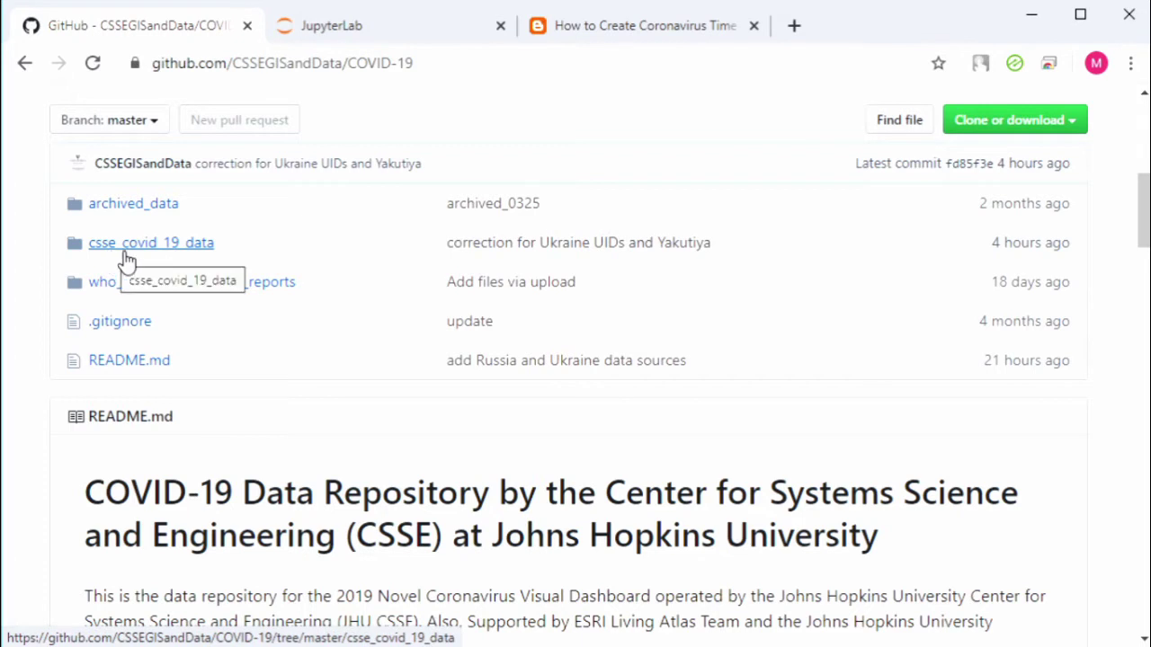
{"action": "left_click", "coordinate": [186, 251]}
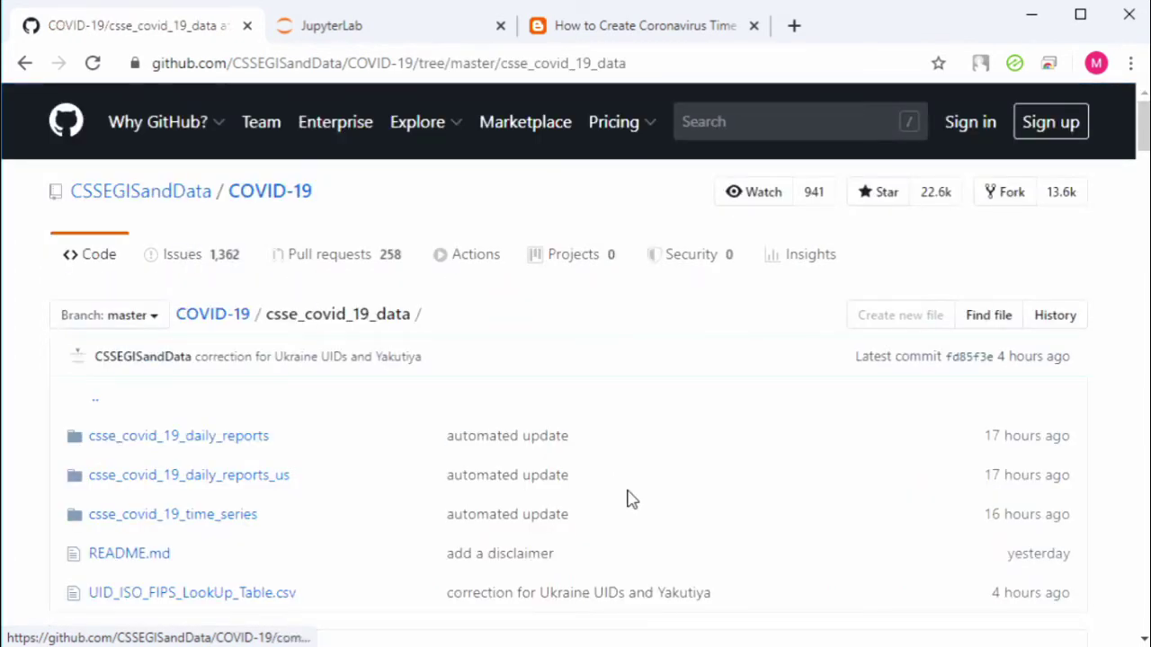
{"action": "scroll", "coordinate": [805, 515], "scroll_direction": "down", "scroll_amount": 2}
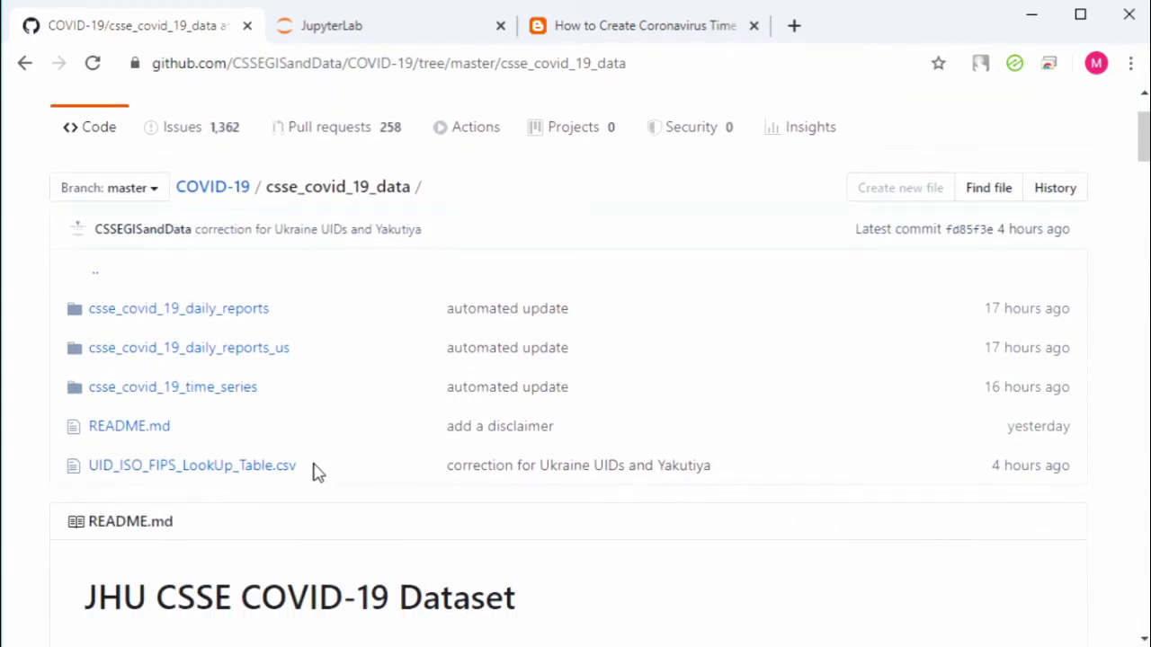
{"action": "left_click", "coordinate": [217, 401]}
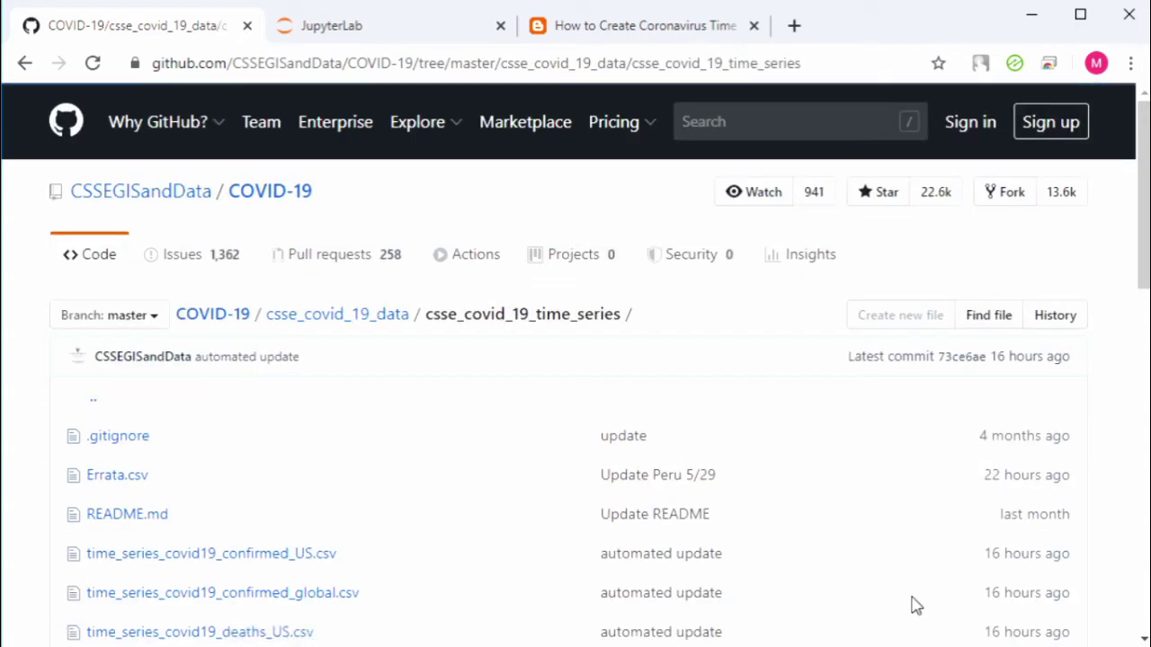
{"action": "left_click", "coordinate": [1142, 640]}
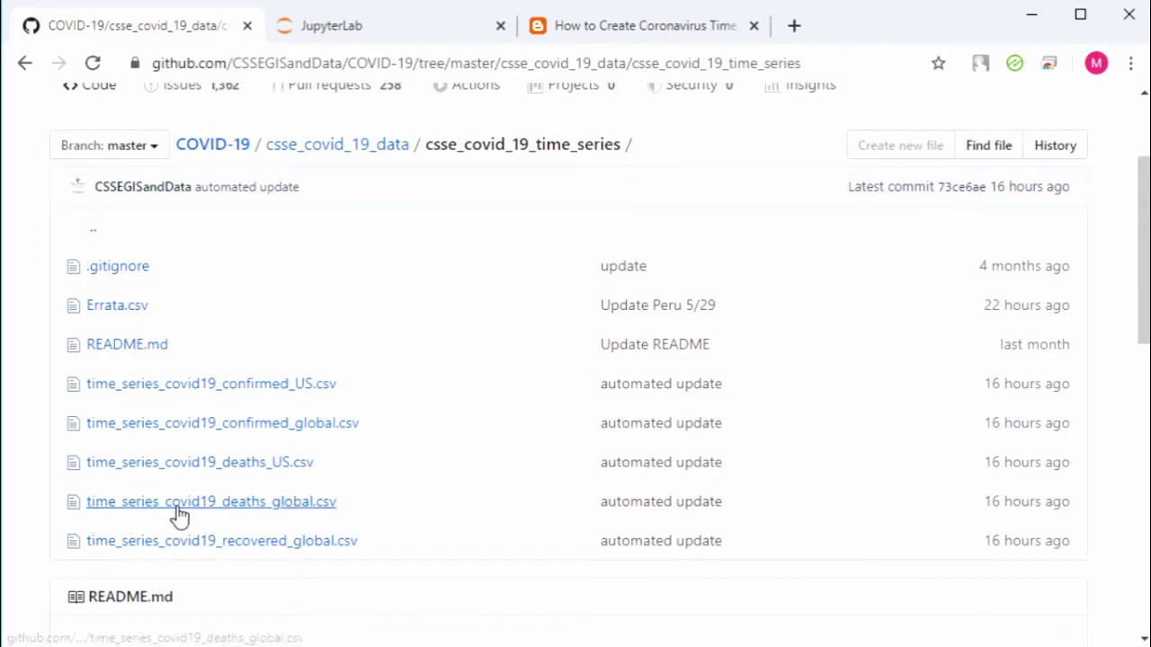
{"action": "left_click", "coordinate": [303, 512]}
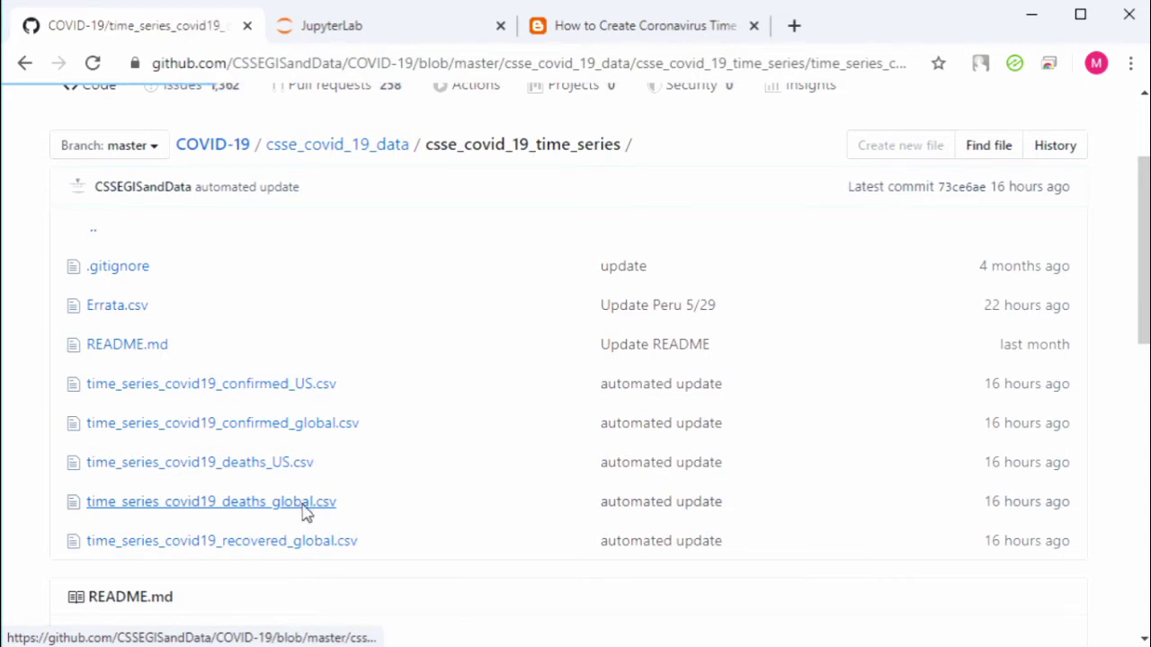
- Show time_series_covid19_deaths_global.csv as raw comma-separated text
{"action": "left_click", "coordinate": [1142, 641]}
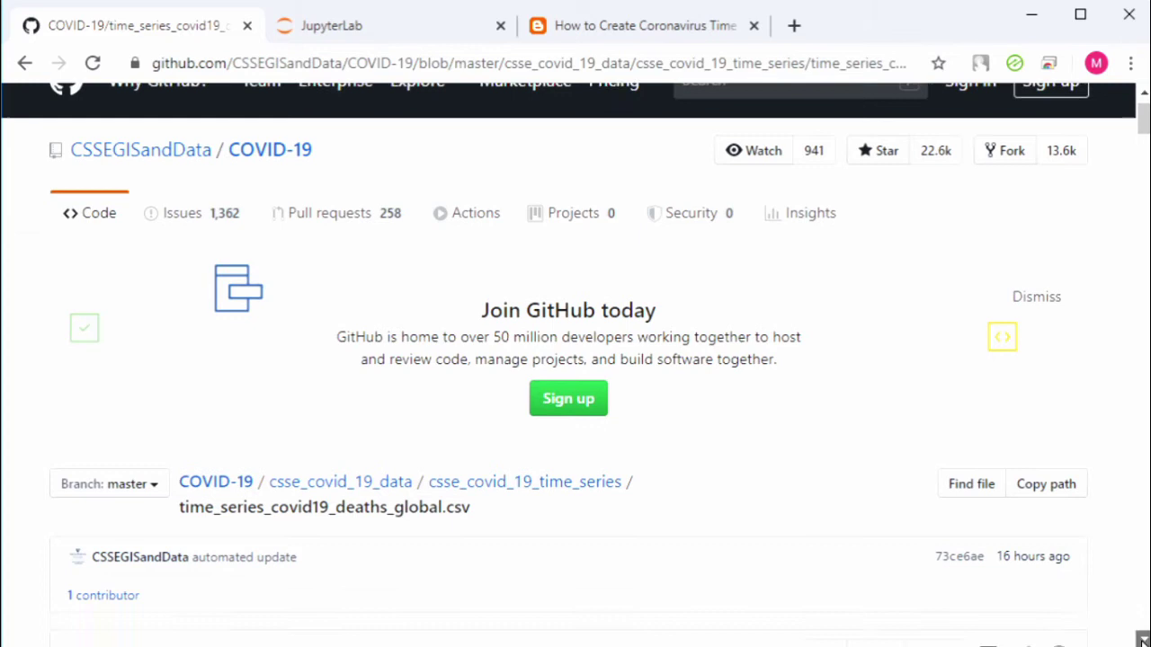
{"action": "left_click_drag", "start_coordinate": [1142, 641], "coordinate": [1141, 641]}
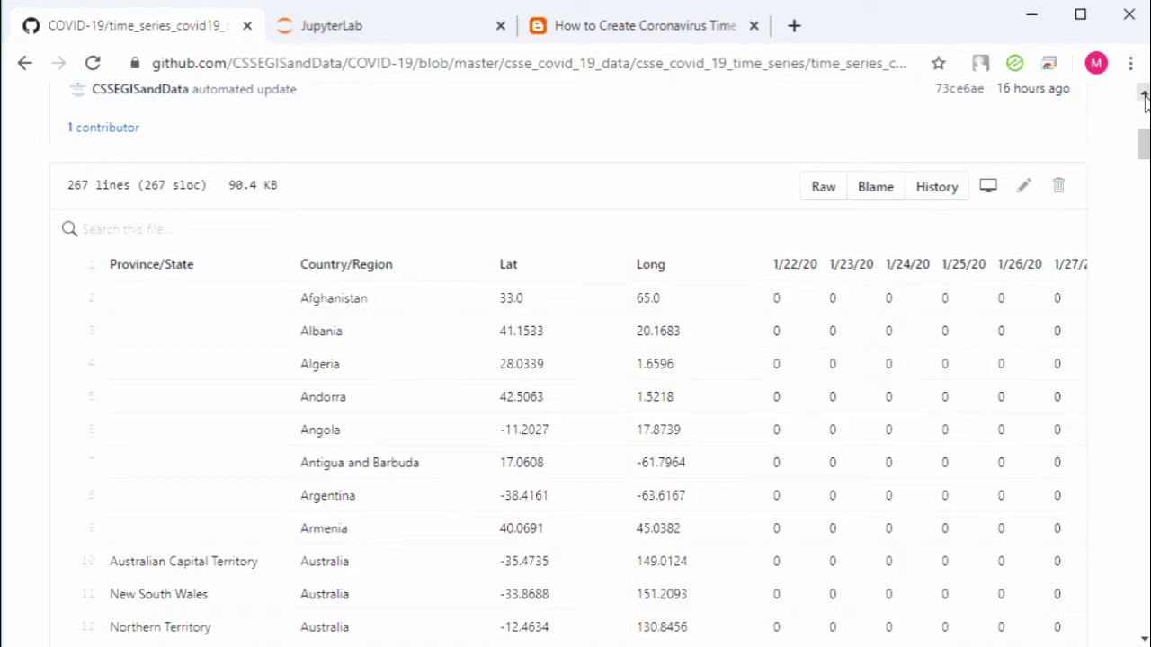
{"action": "left_click", "coordinate": [823, 187]}
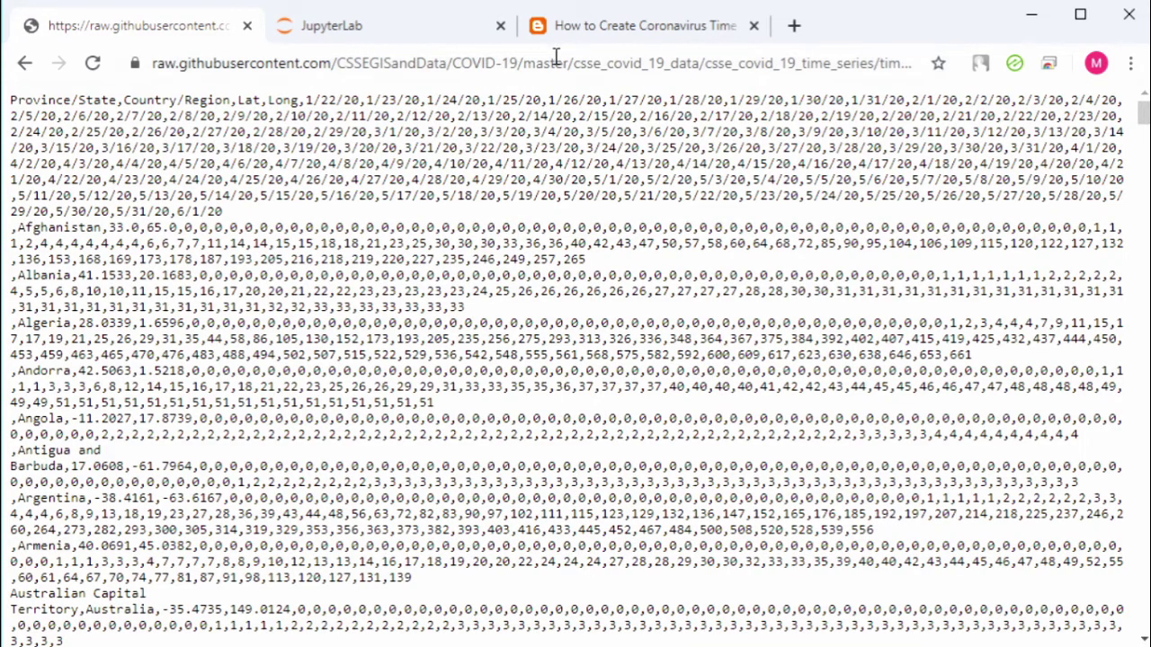
- Copy the raw.githubusercontent.com address of the deaths CSV
{"action": "left_click", "coordinate": [573, 64]}
{"action": "right_click", "coordinate": [575, 72]}
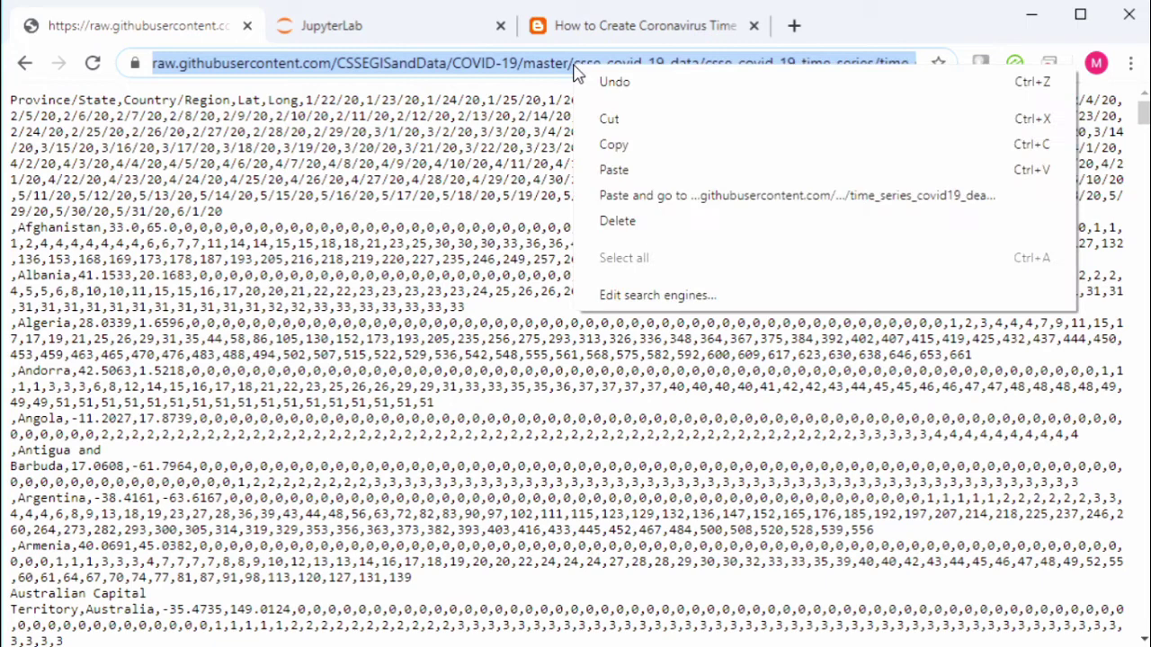
{"action": "left_click", "coordinate": [615, 144]}
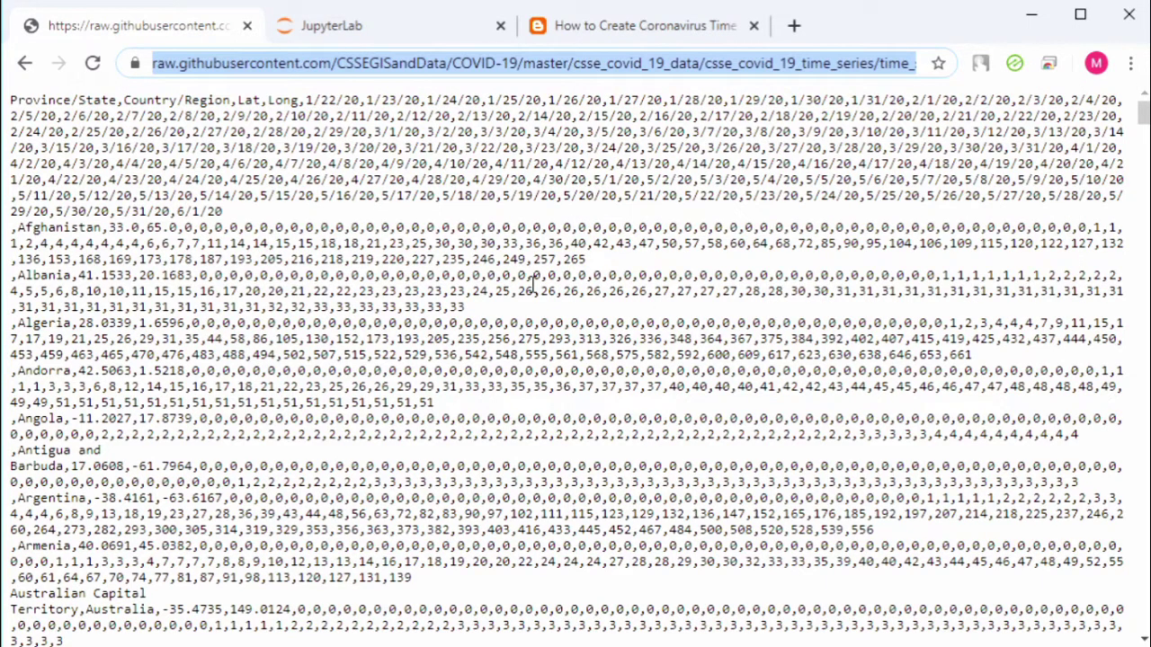
- Paste the raw CSV URL after raw_url= in csv_parsing_qgis.ipynb and run the conversion cell
{"action": "left_click", "coordinate": [387, 32]}
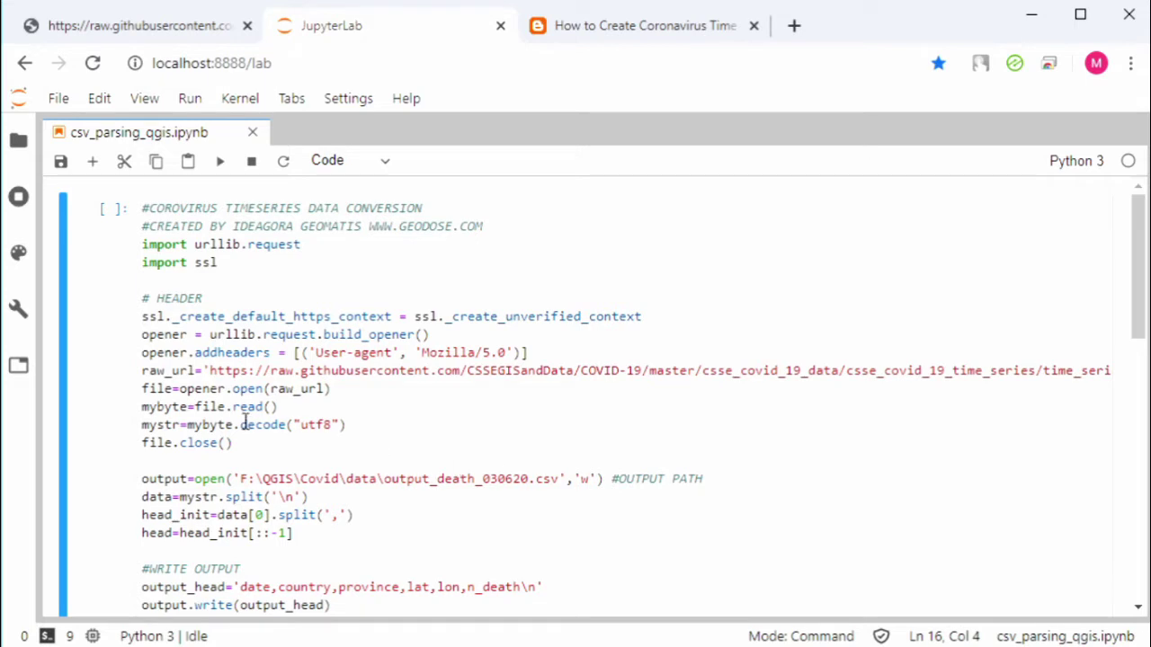
{"action": "left_click", "coordinate": [206, 370]}
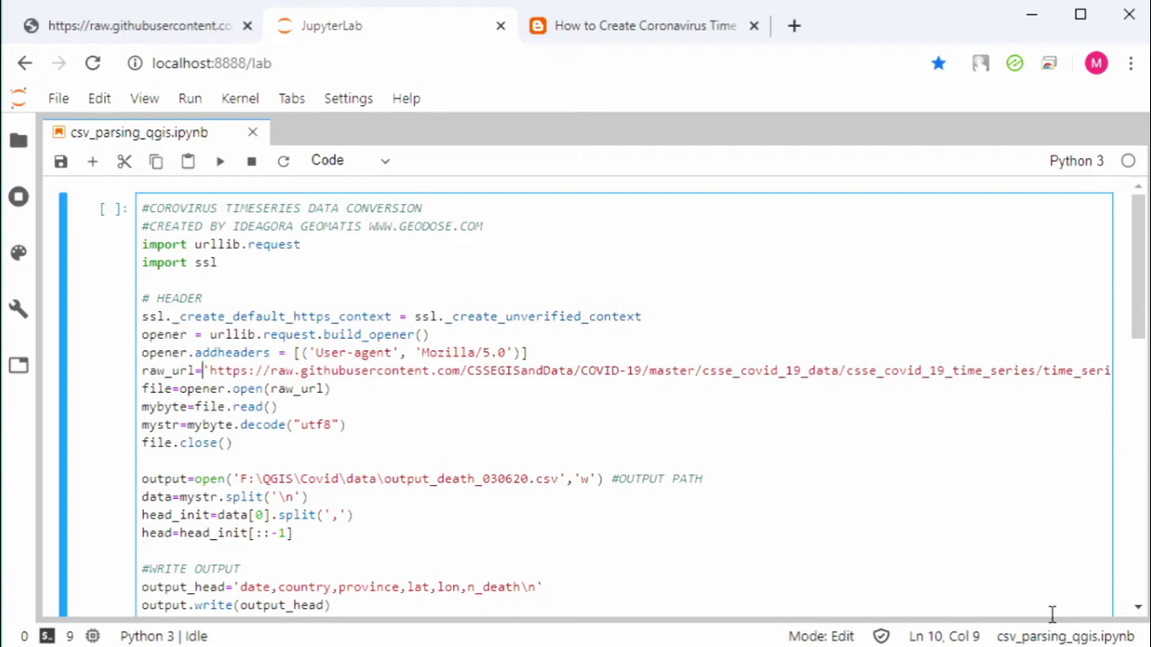
{"action": "left_click", "coordinate": [1137, 608]}
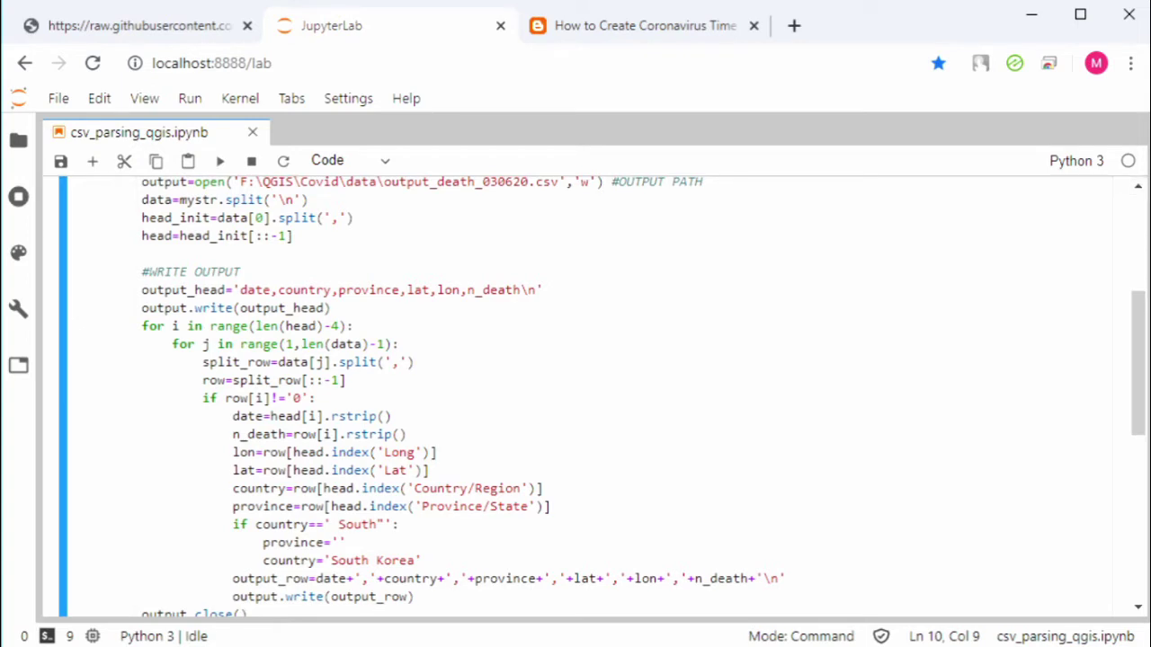
{"action": "scroll", "coordinate": [1138, 611], "scroll_direction": "down", "scroll_amount": 3}
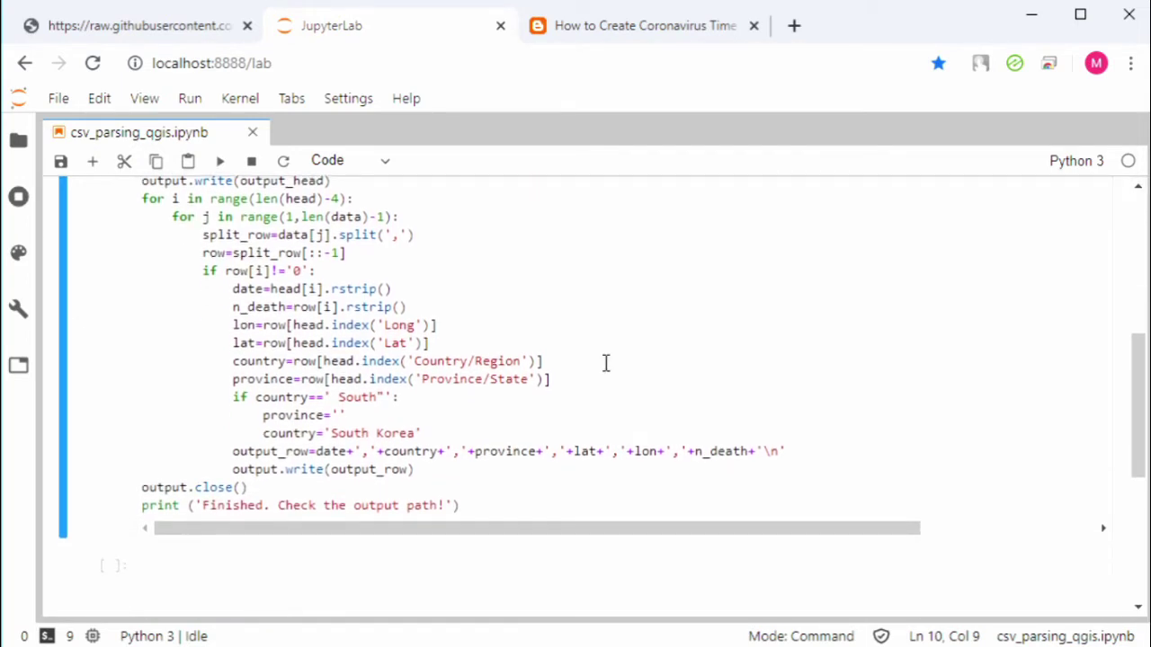
{"action": "left_click", "coordinate": [220, 162]}
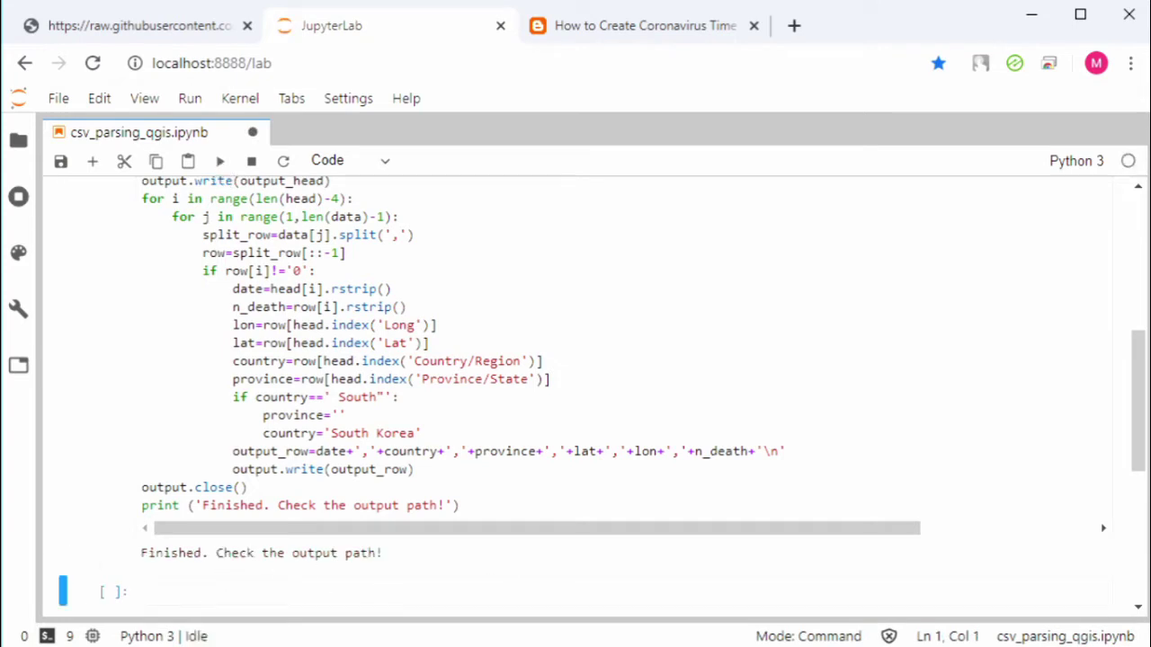
- Open output_death_030620 from F:\QGIS\Covid\data in Excel
{"action": "left_click", "coordinate": [495, 621]}
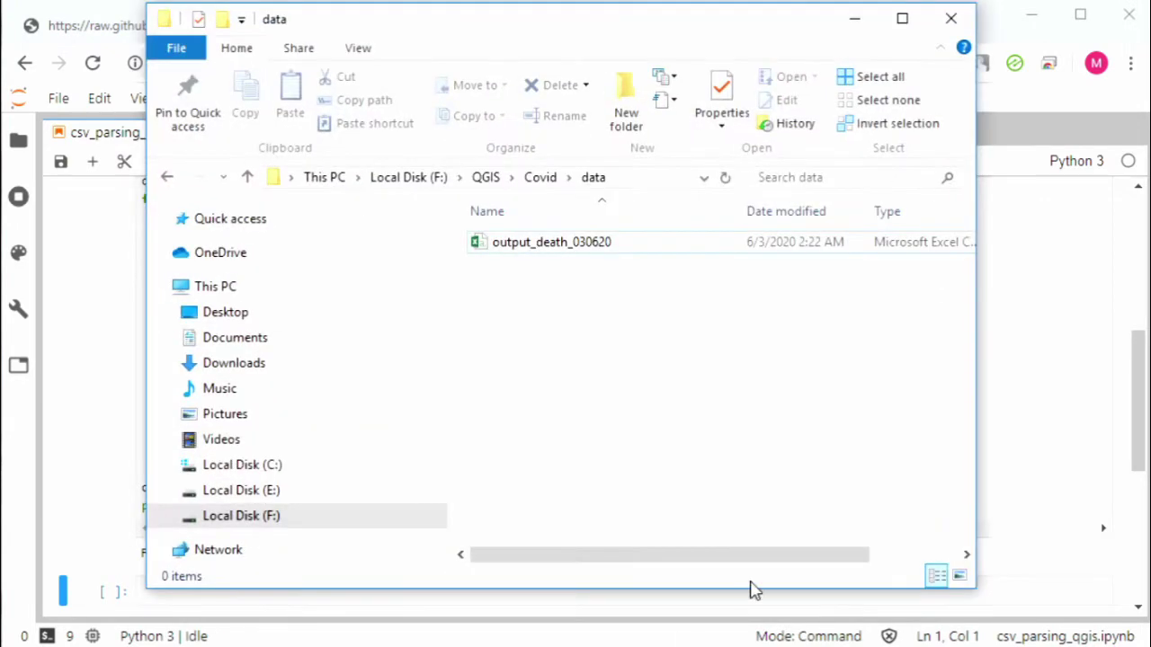
{"action": "left_click", "coordinate": [603, 247]}
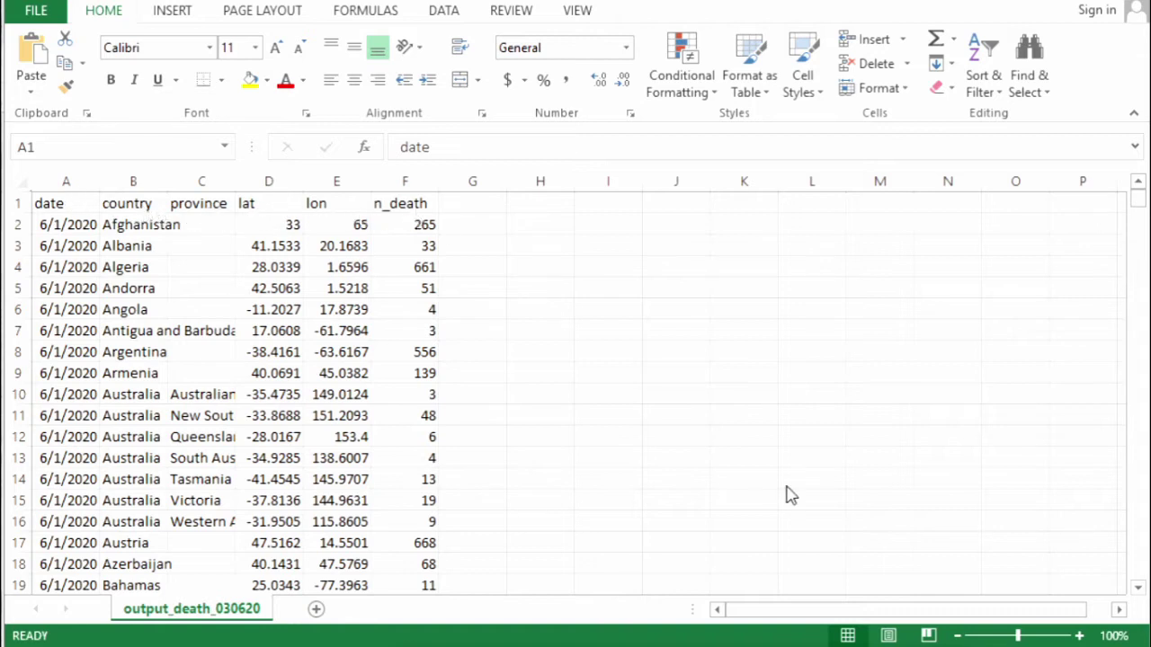
{"action": "scroll", "coordinate": [1140, 559], "scroll_direction": "down", "scroll_amount": 20}
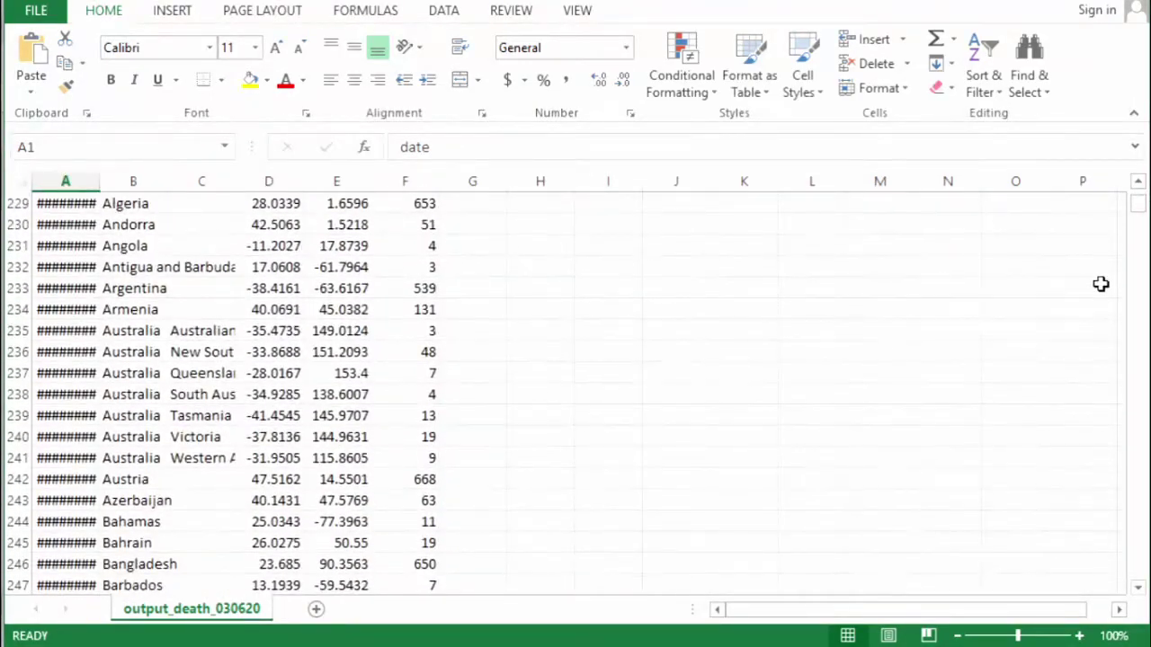
{"action": "left_click", "coordinate": [1137, 182]}
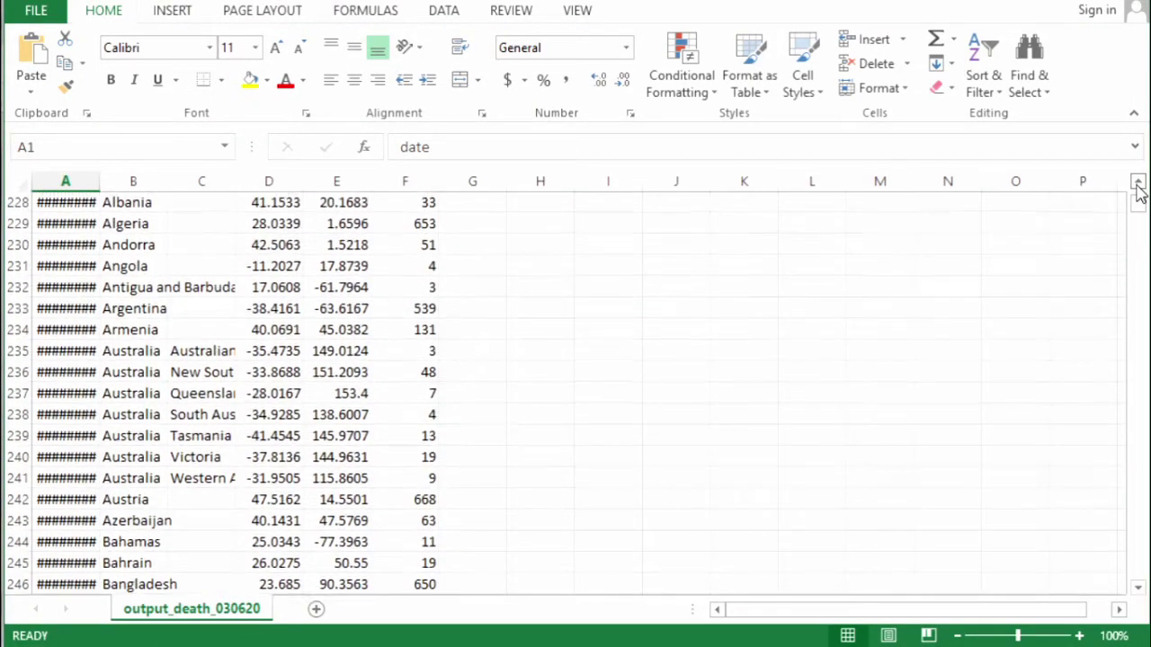
{"action": "left_click", "coordinate": [1137, 181]}
{"action": "left_click", "coordinate": [1137, 182]}
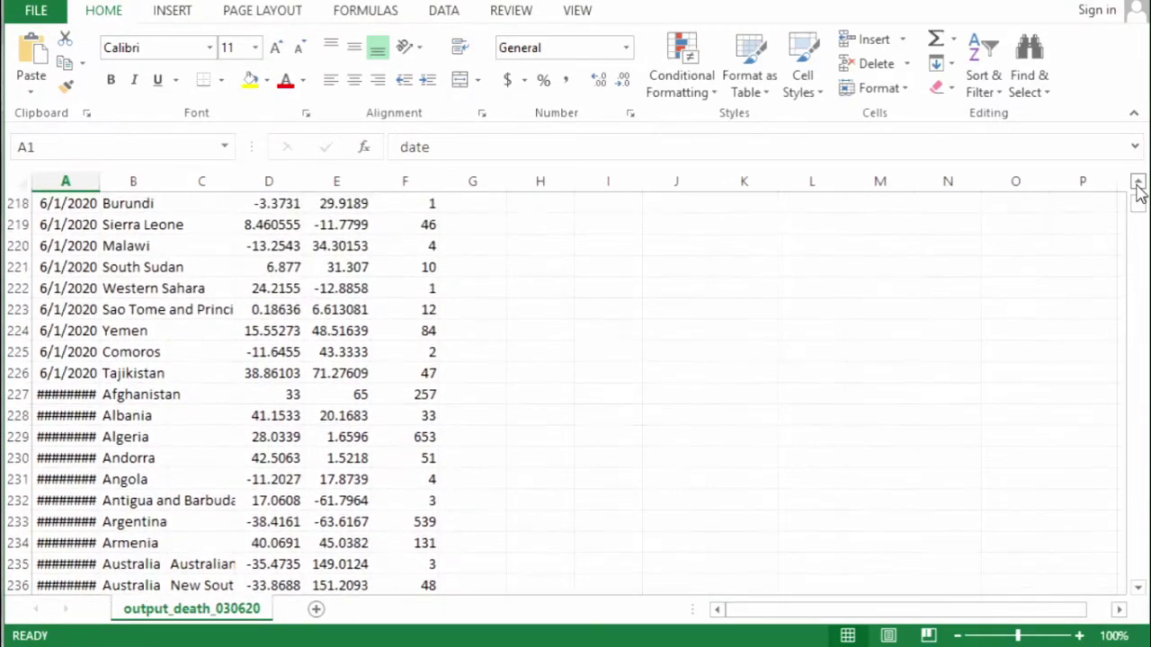
{"action": "left_click", "coordinate": [1137, 181]}
{"action": "left_click", "coordinate": [1137, 182]}
{"action": "left_click", "coordinate": [1137, 182]}
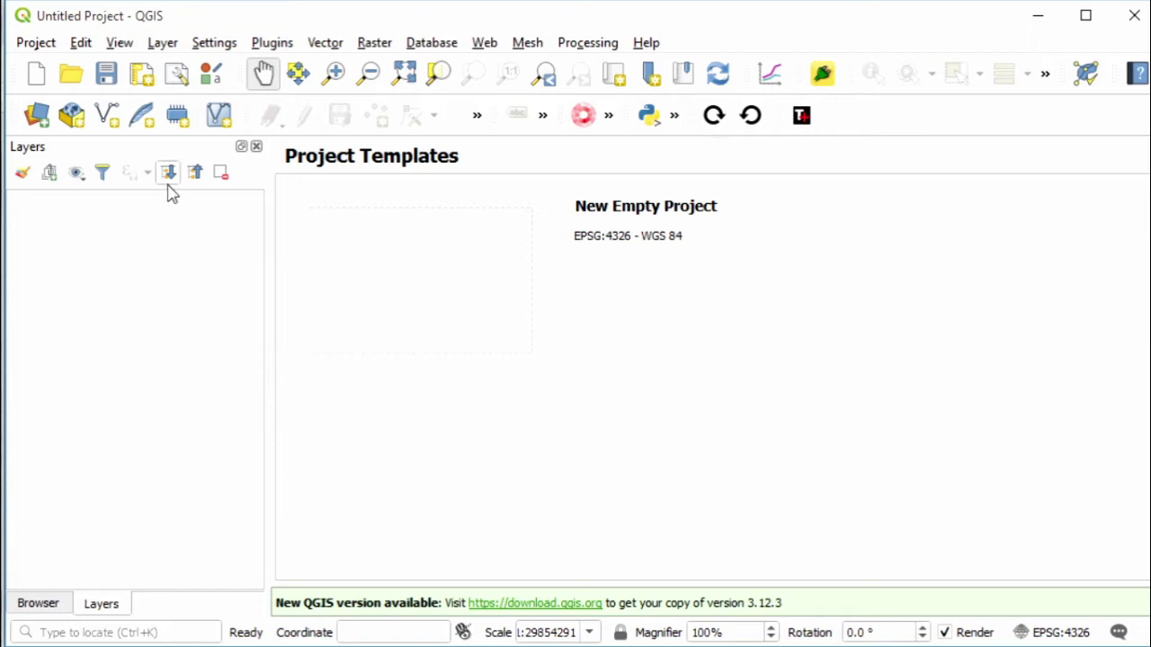
- Load output_death_030620.csv as delimited text with point coordinates X = lon, Y = lat, EPSG:4326
{"action": "left_click", "coordinate": [162, 43]}
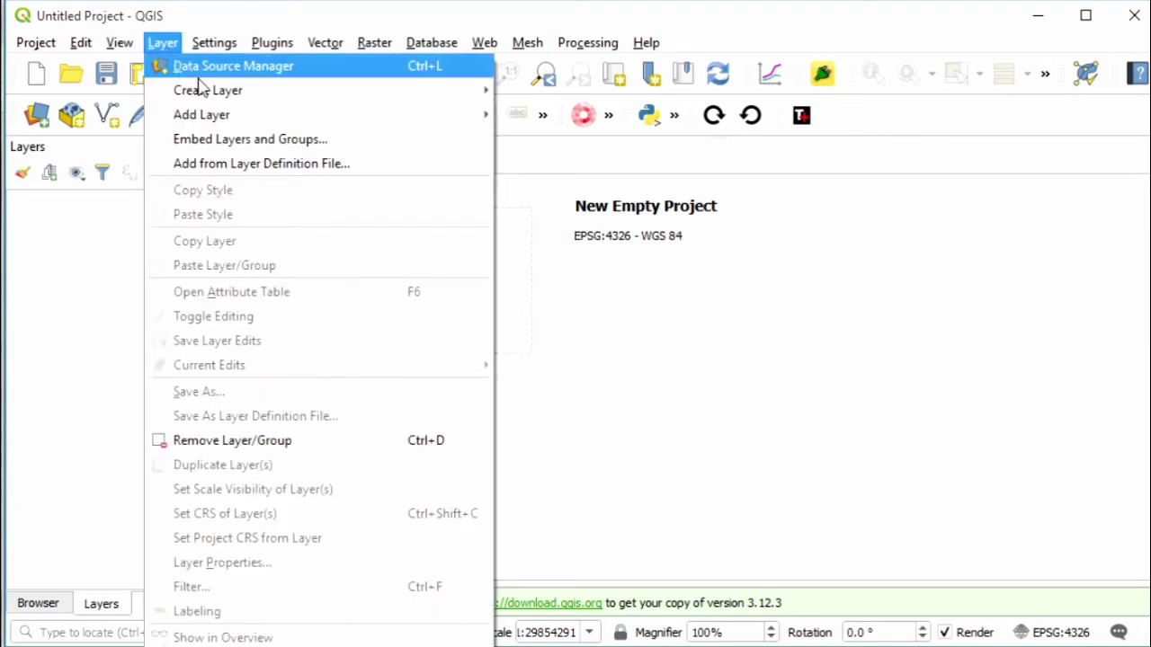
{"action": "mouse_move", "coordinate": [341, 124]}
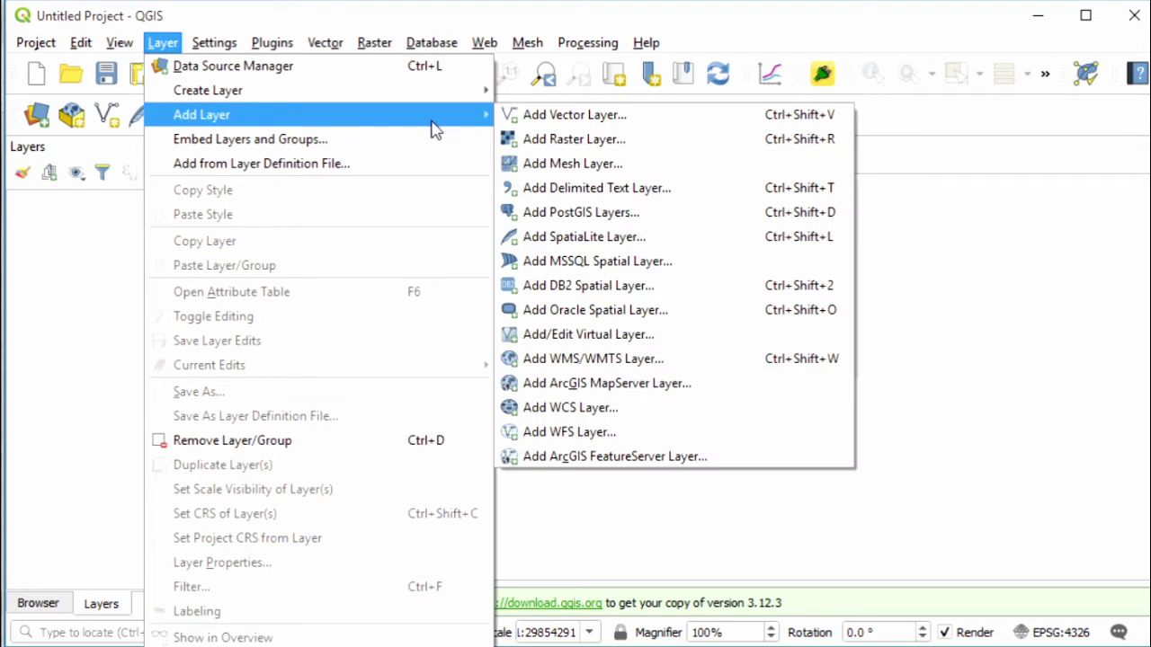
{"action": "left_click", "coordinate": [588, 203]}
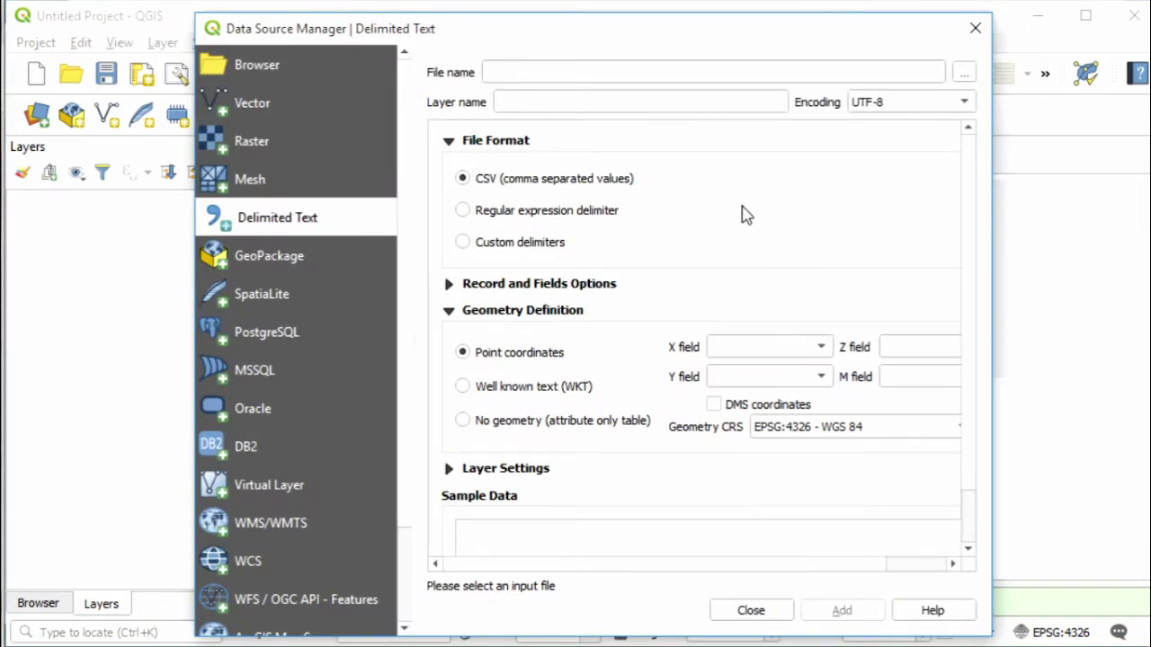
{"action": "left_click", "coordinate": [963, 73]}
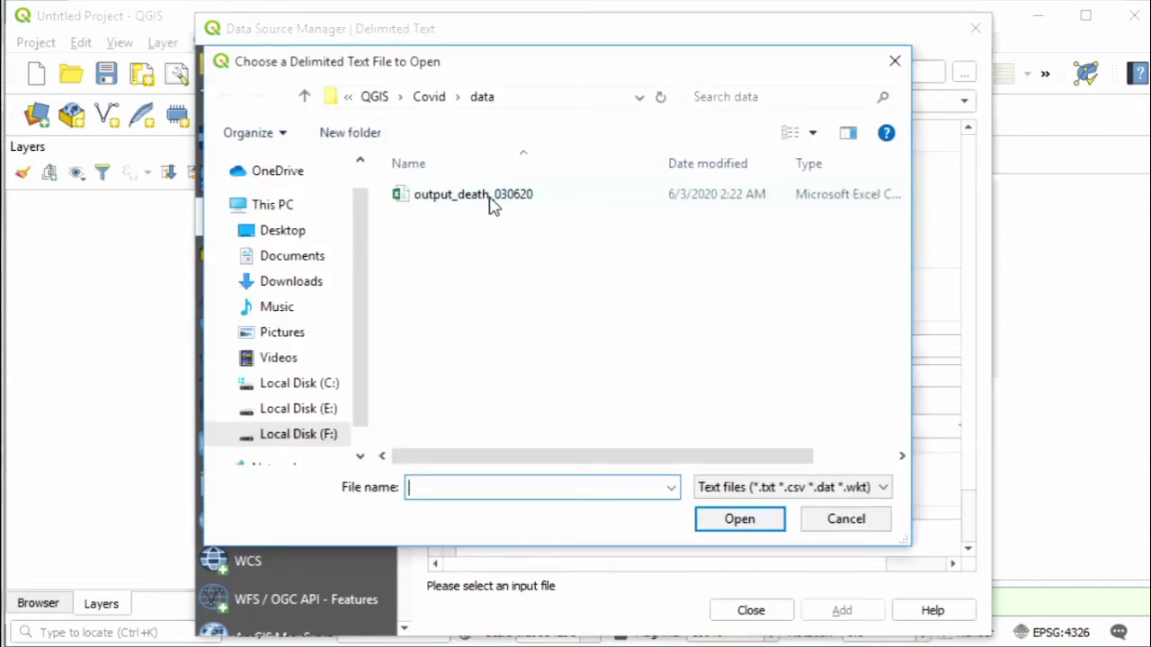
{"action": "left_click", "coordinate": [493, 205]}
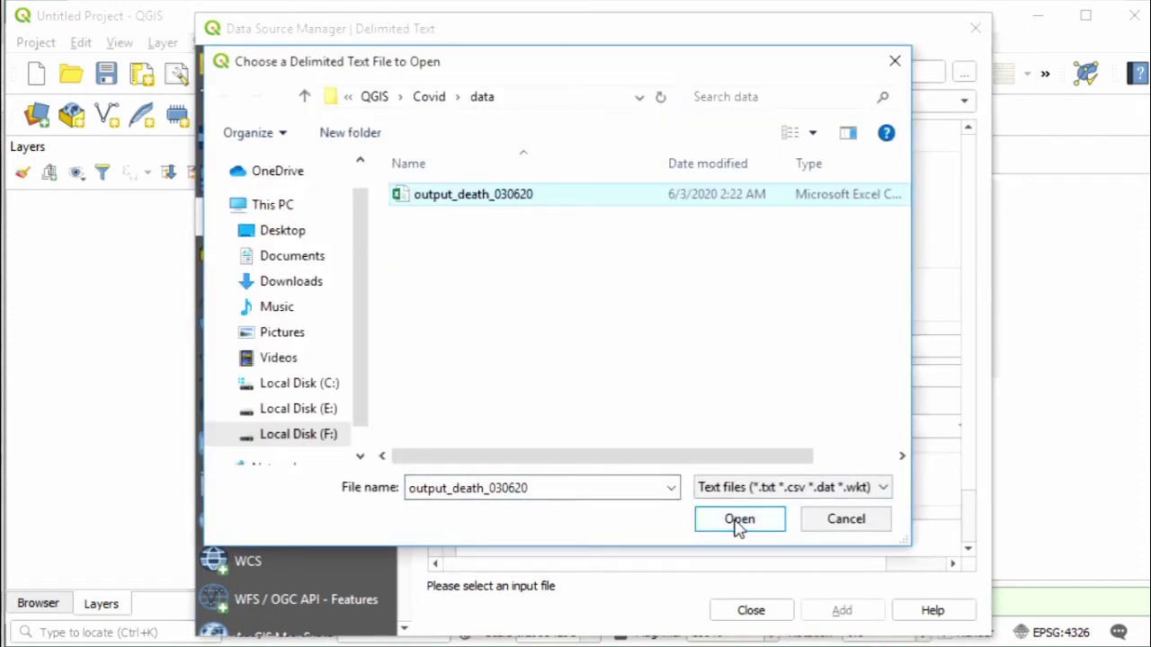
{"action": "left_click", "coordinate": [739, 521]}
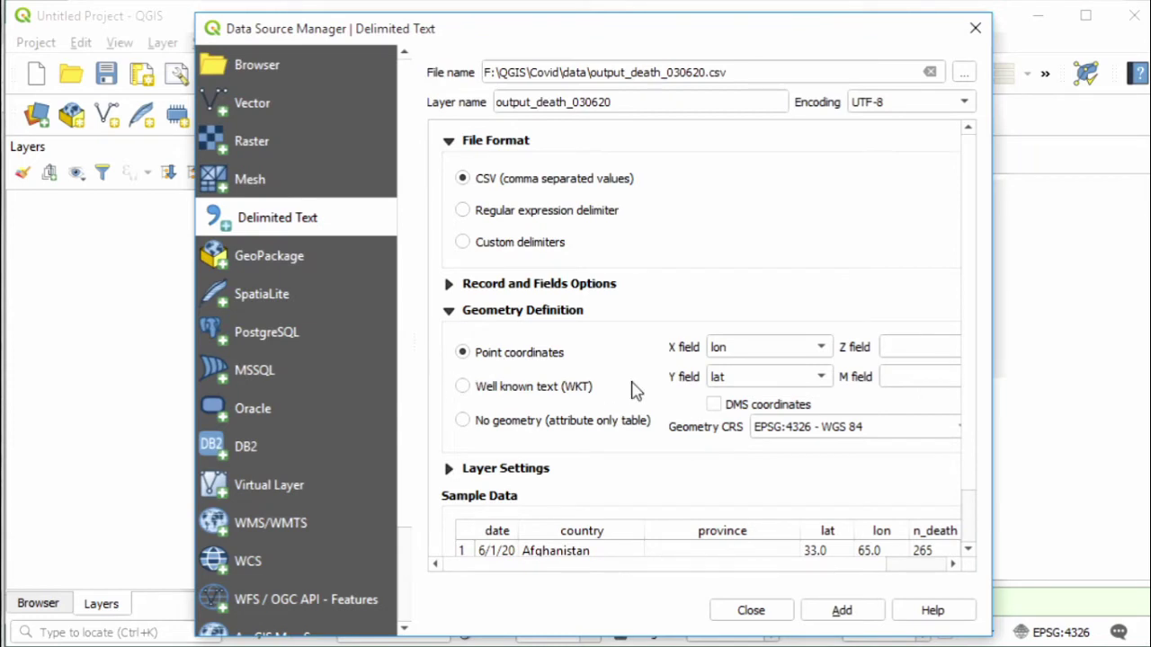
{"action": "left_click", "coordinate": [755, 352]}
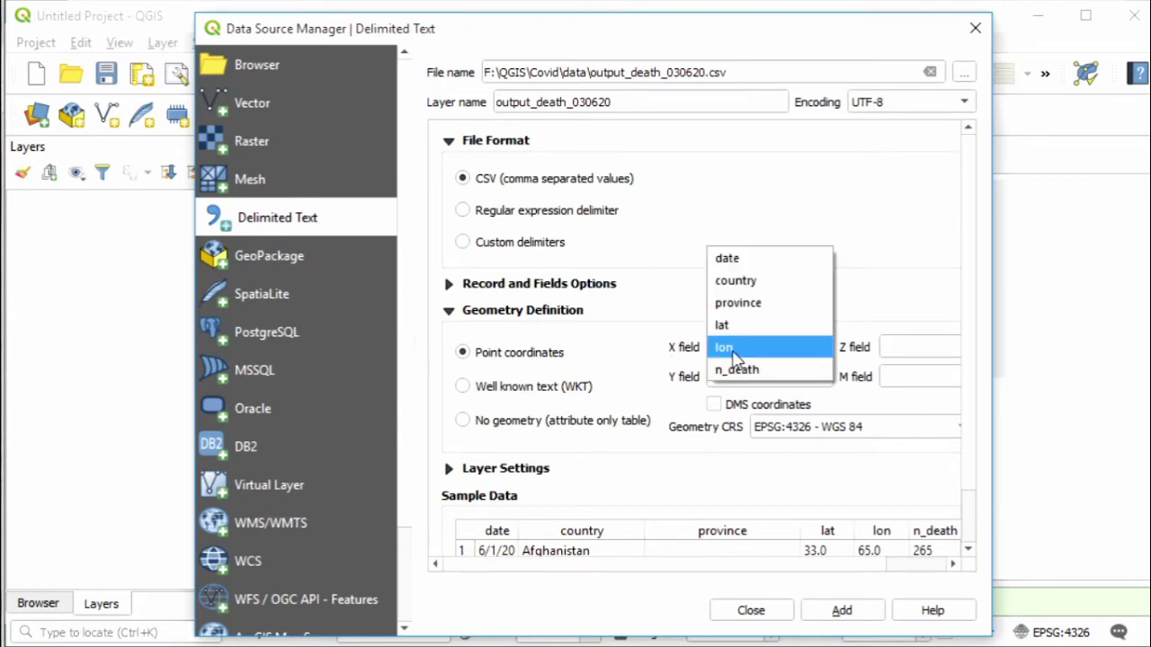
{"action": "left_click", "coordinate": [733, 348]}
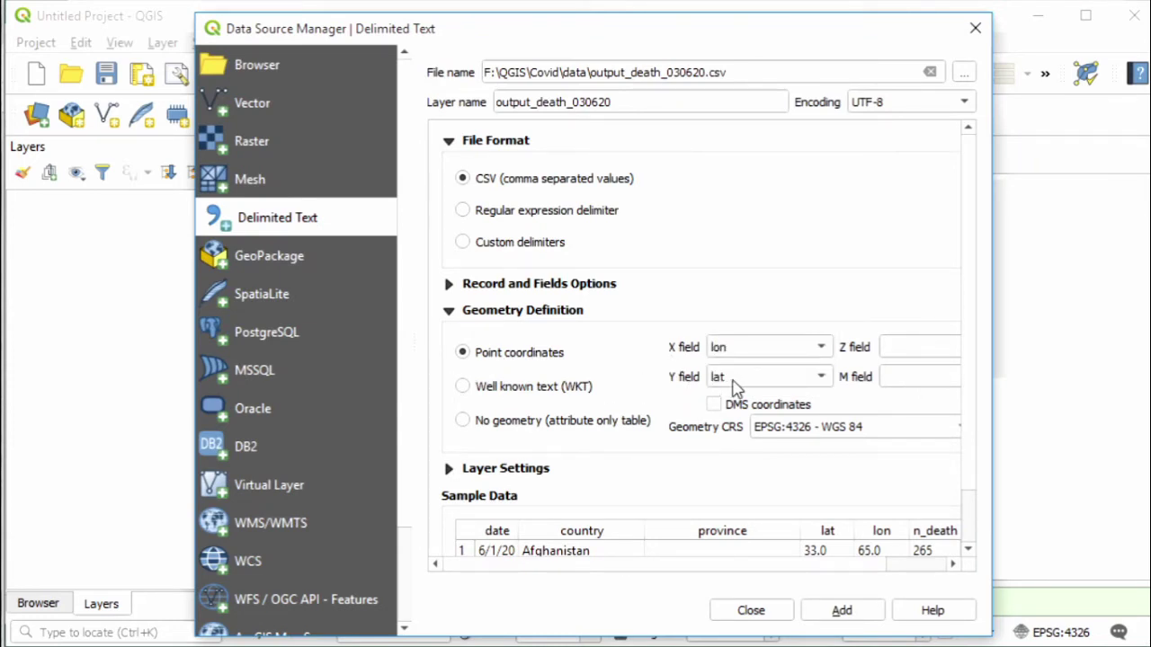
{"action": "left_click", "coordinate": [968, 552]}
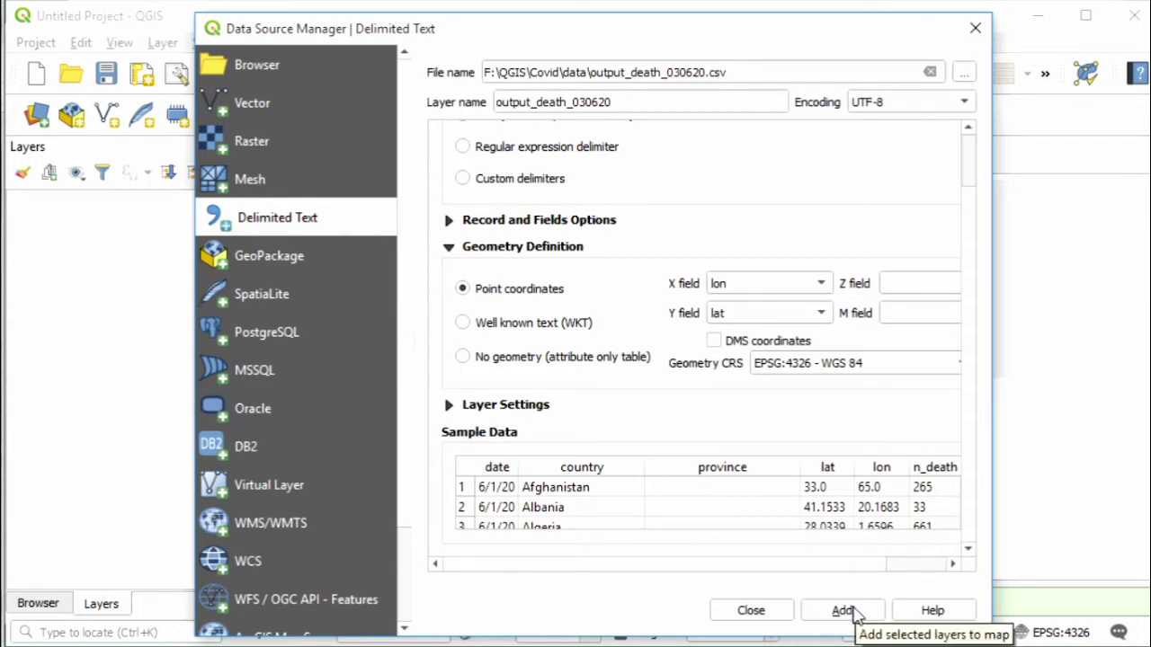
- Add the output_death_030620 points to the map as a layer
{"action": "left_click", "coordinate": [844, 610]}
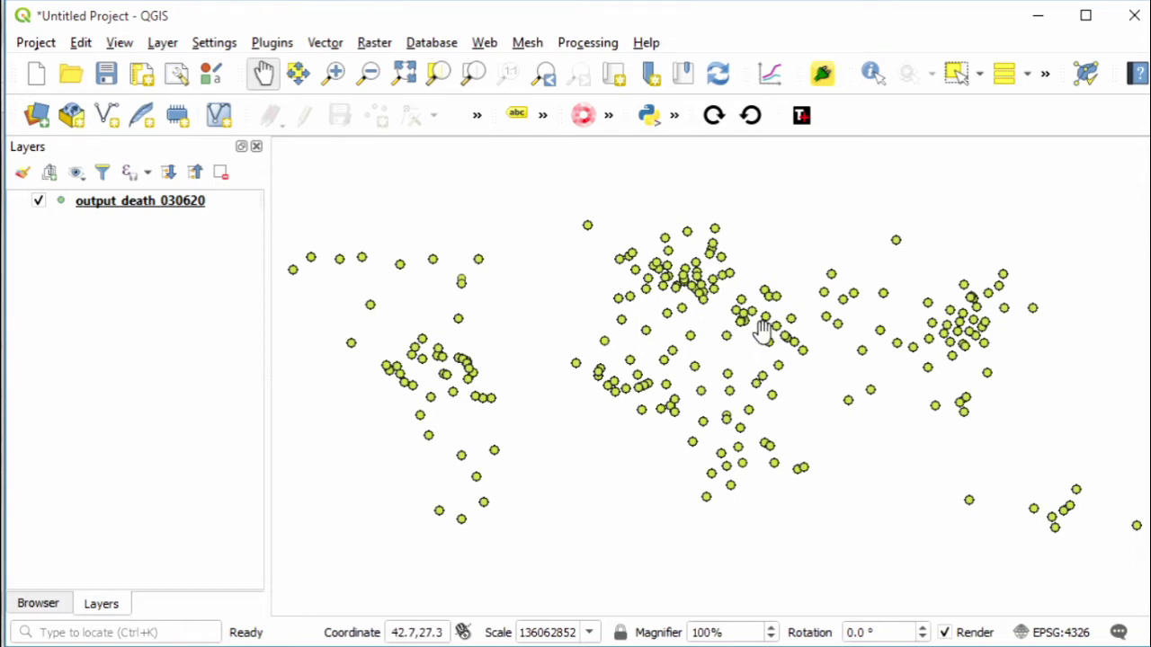
- Add the Cartodb Dark basemap with the Tile+ plugin and drag it below output_death_030620
{"action": "left_click", "coordinate": [802, 118]}
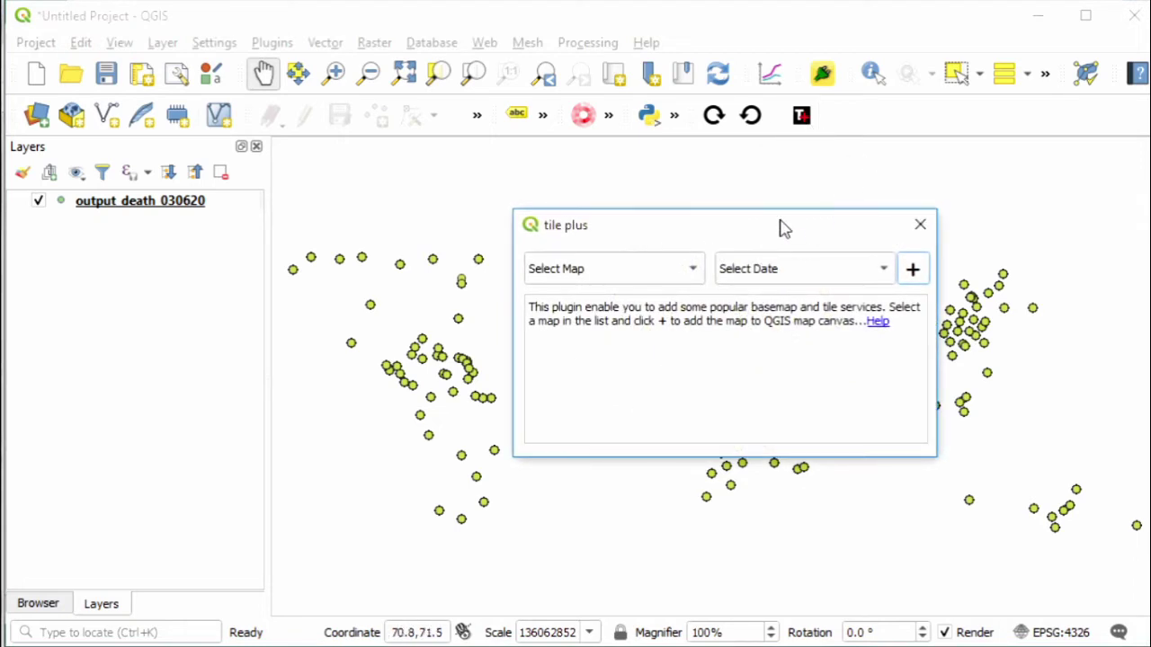
{"action": "left_click_drag", "start_coordinate": [783, 226], "coordinate": [696, 200]}
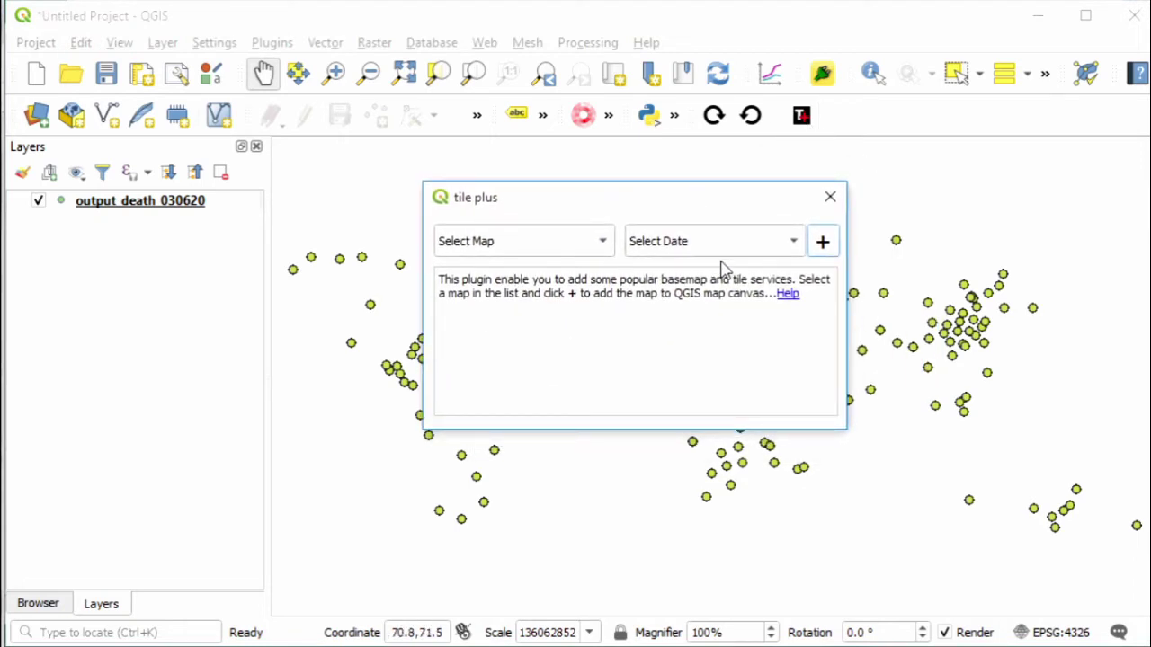
{"action": "left_click", "coordinate": [573, 249]}
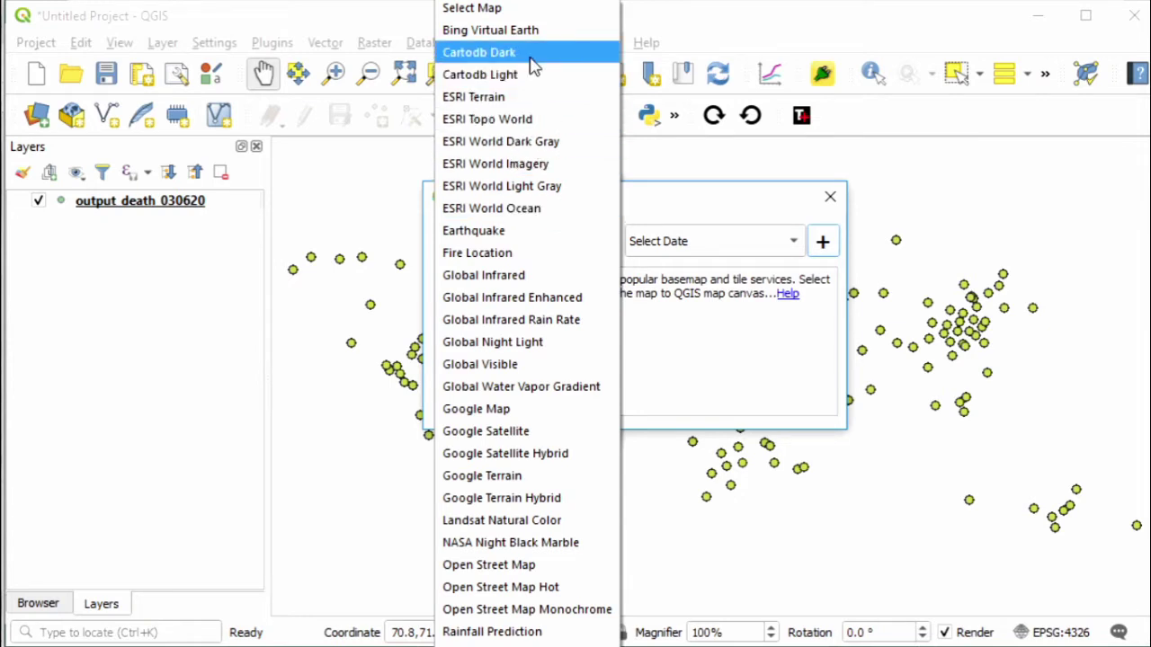
{"action": "left_click", "coordinate": [730, 202]}
{"action": "left_click_drag", "start_coordinate": [730, 202], "coordinate": [726, 338]}
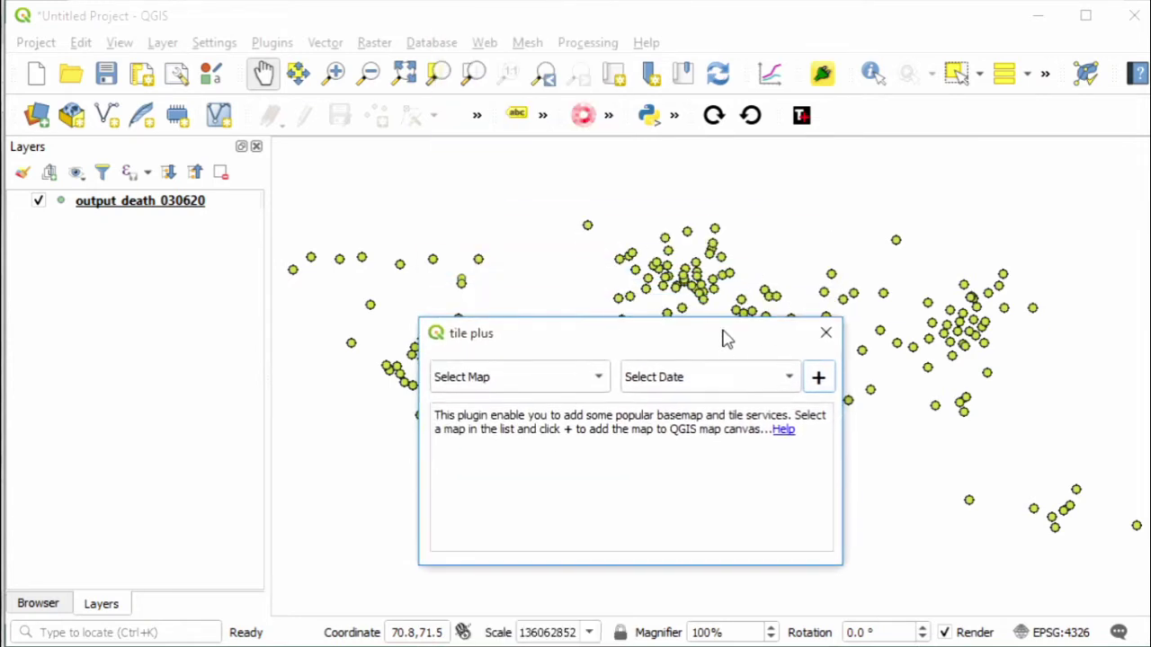
{"action": "left_click", "coordinate": [580, 387]}
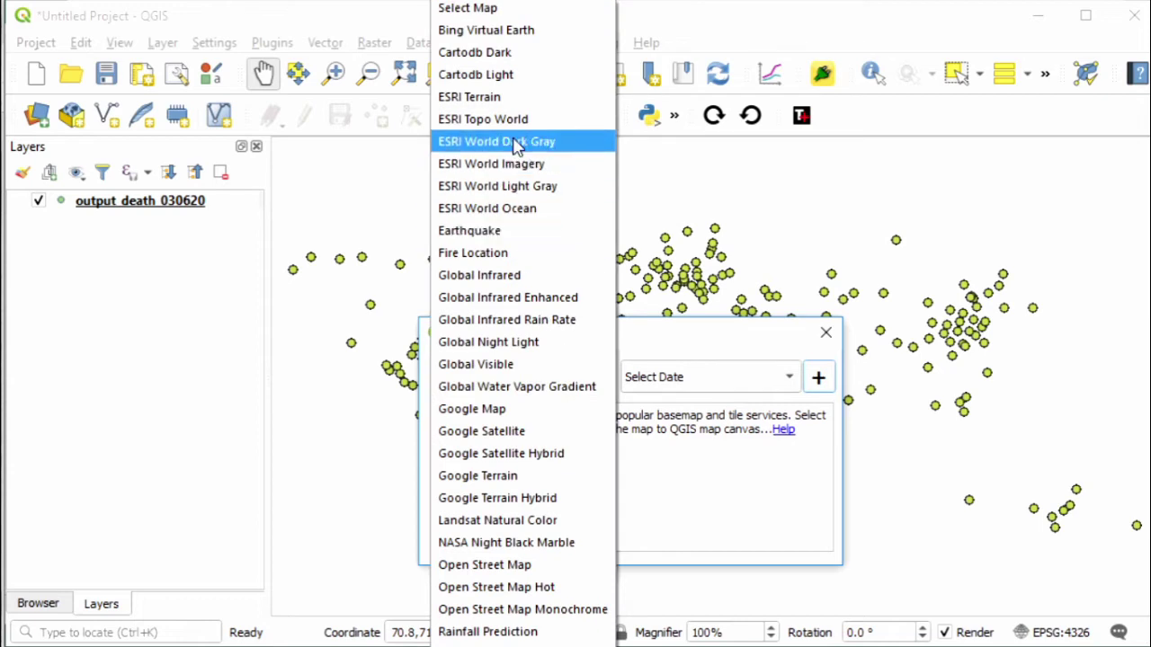
{"action": "left_click", "coordinate": [517, 54]}
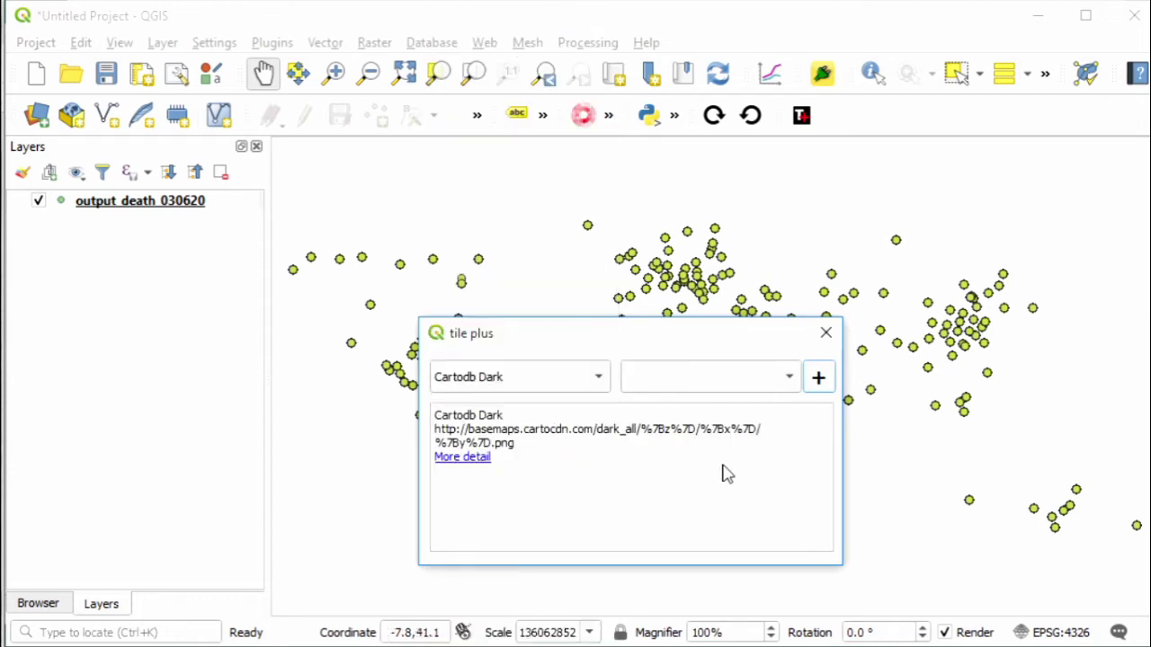
{"action": "left_click", "coordinate": [818, 381]}
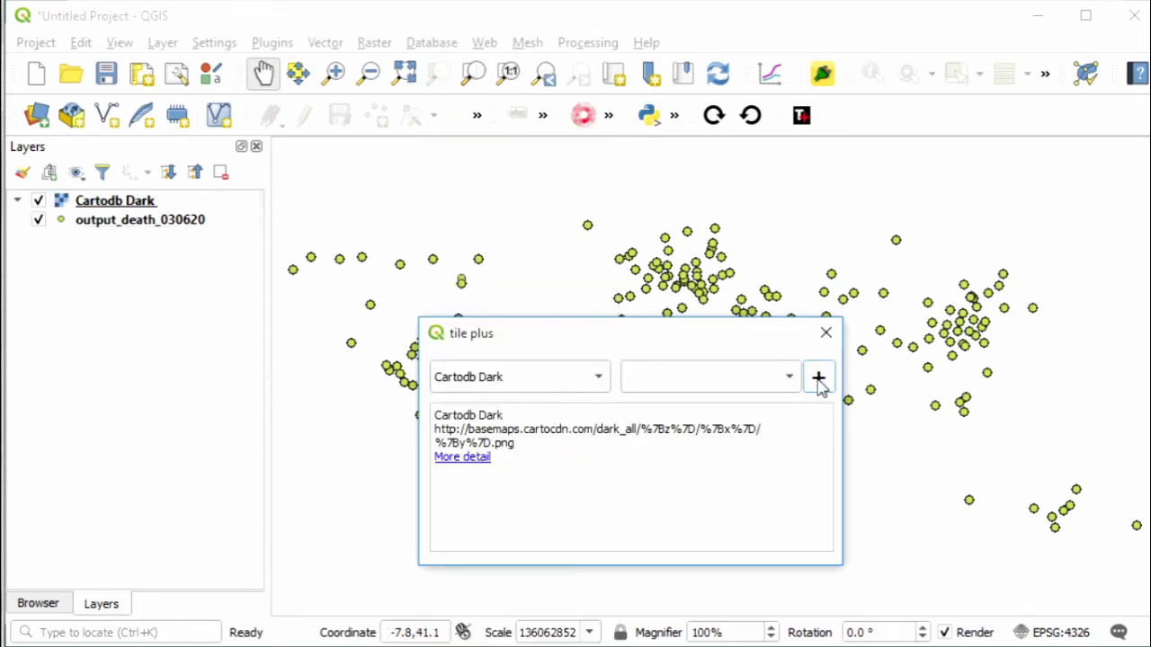
{"action": "left_click", "coordinate": [825, 335]}
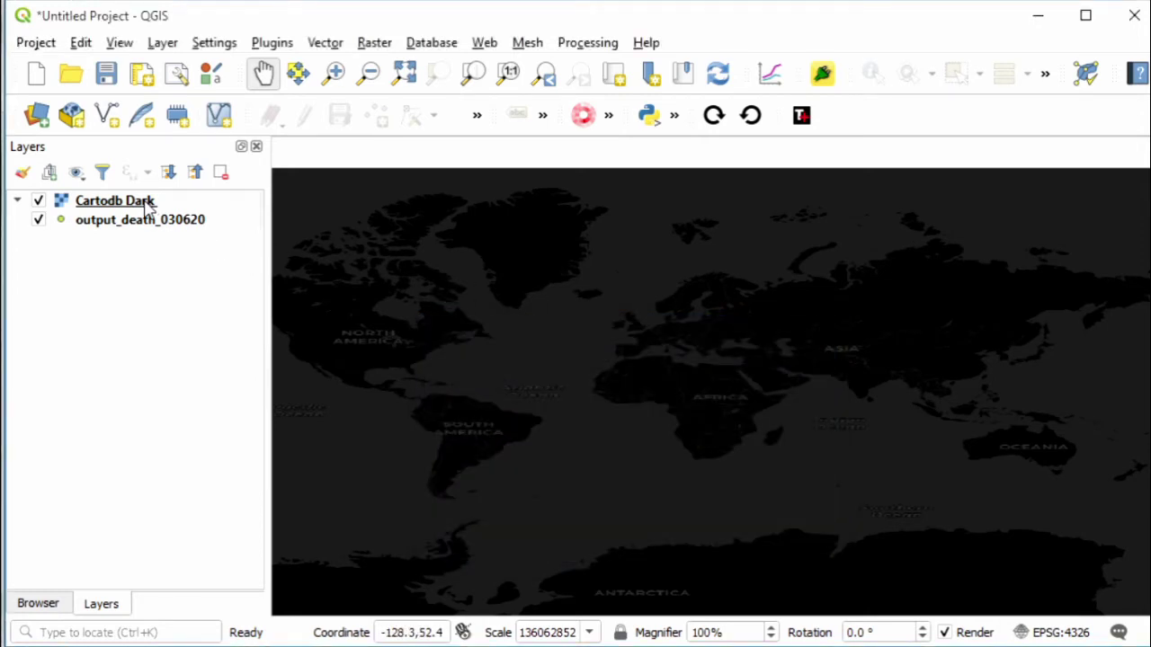
{"action": "left_click_drag", "start_coordinate": [147, 205], "coordinate": [154, 262]}
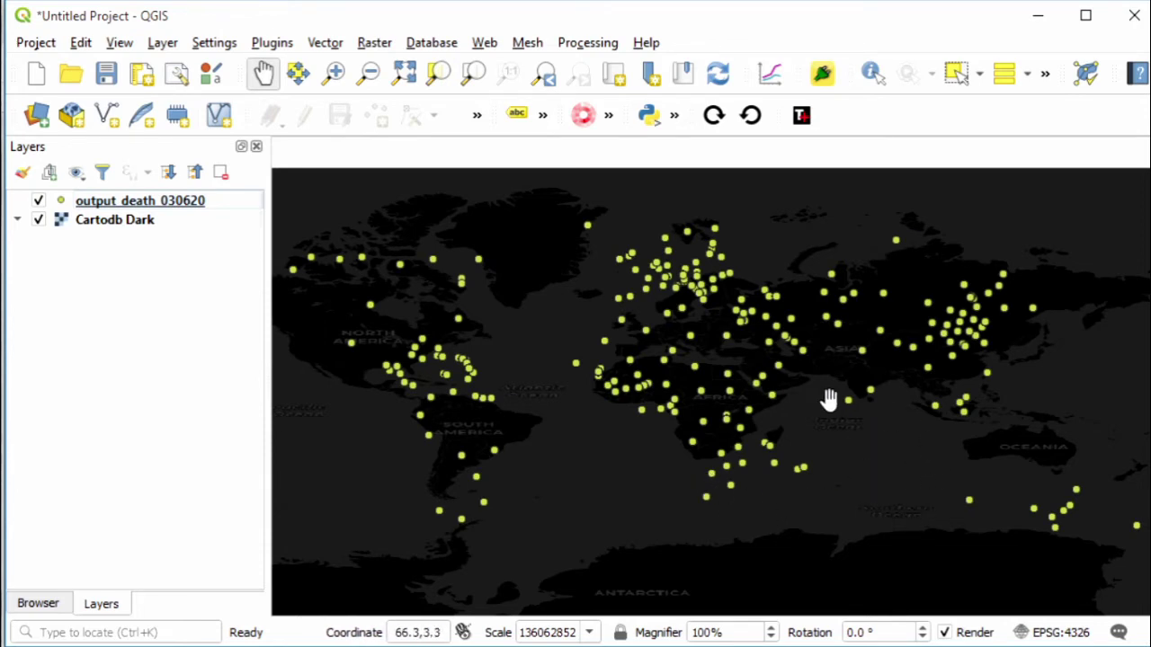
- Set the project CRS to WGS 84 / World Mercator (EPSG:3395)
{"action": "left_click", "coordinate": [1065, 634]}
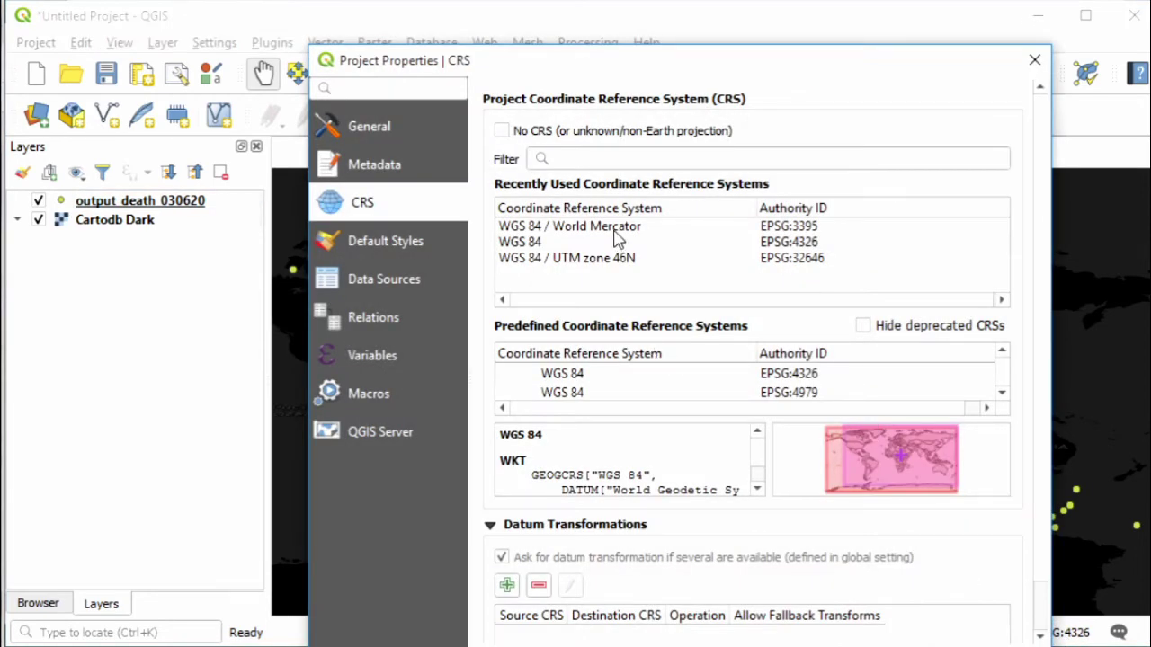
{"action": "left_click", "coordinate": [617, 235]}
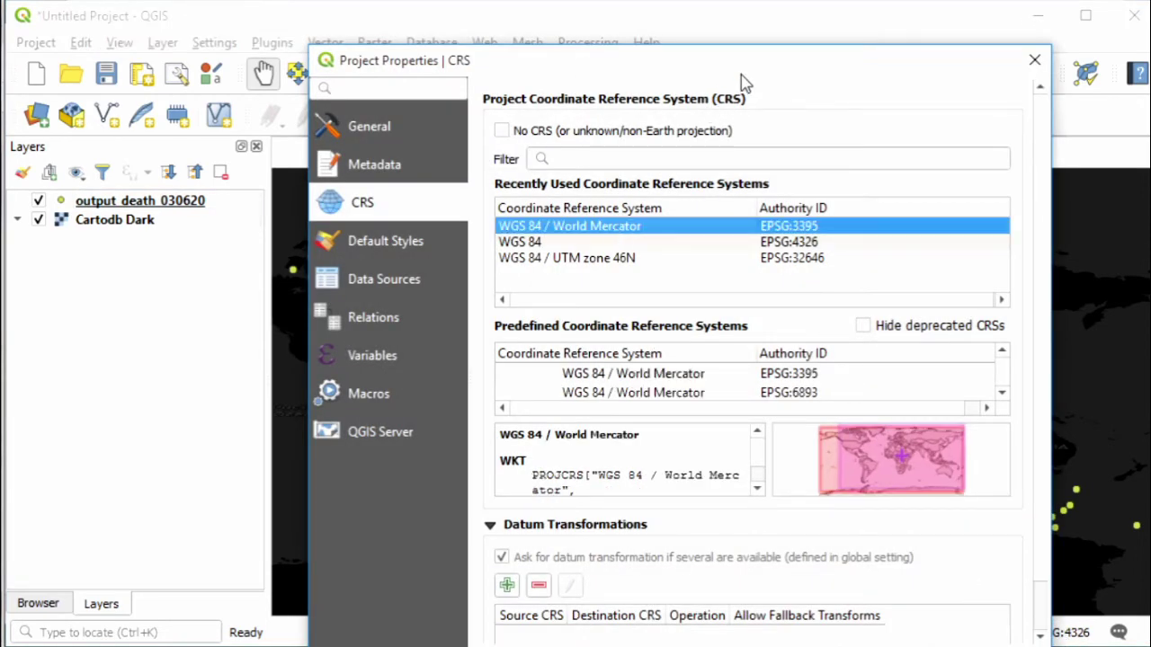
{"action": "left_click_drag", "start_coordinate": [741, 75], "coordinate": [728, 44]}
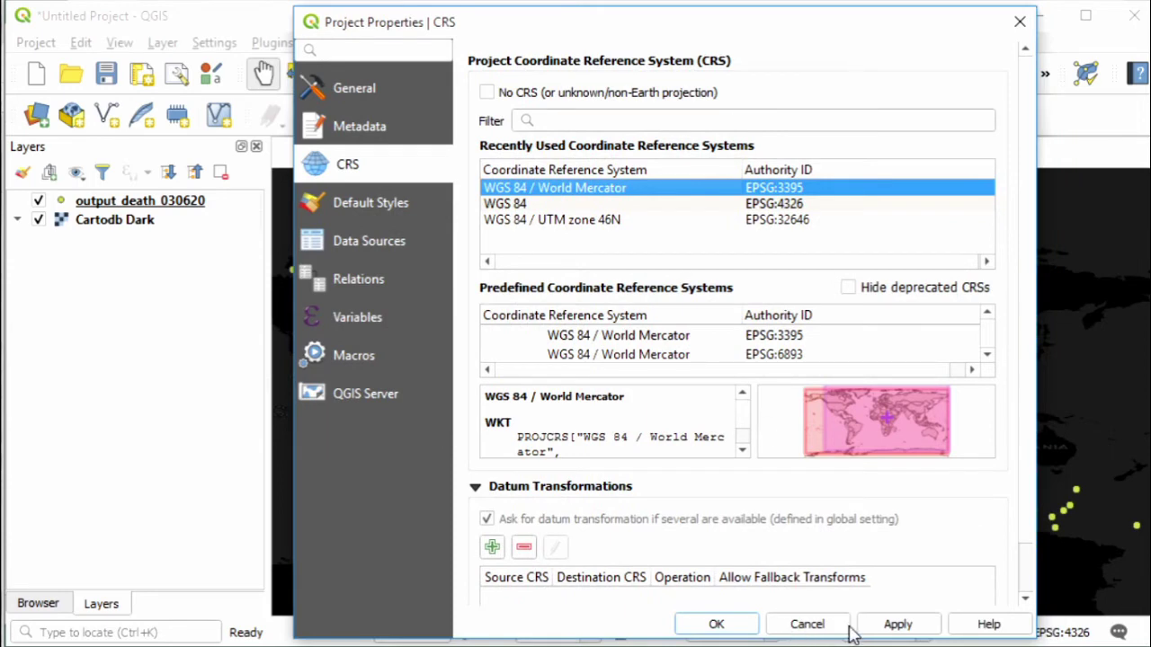
{"action": "left_click", "coordinate": [897, 624]}
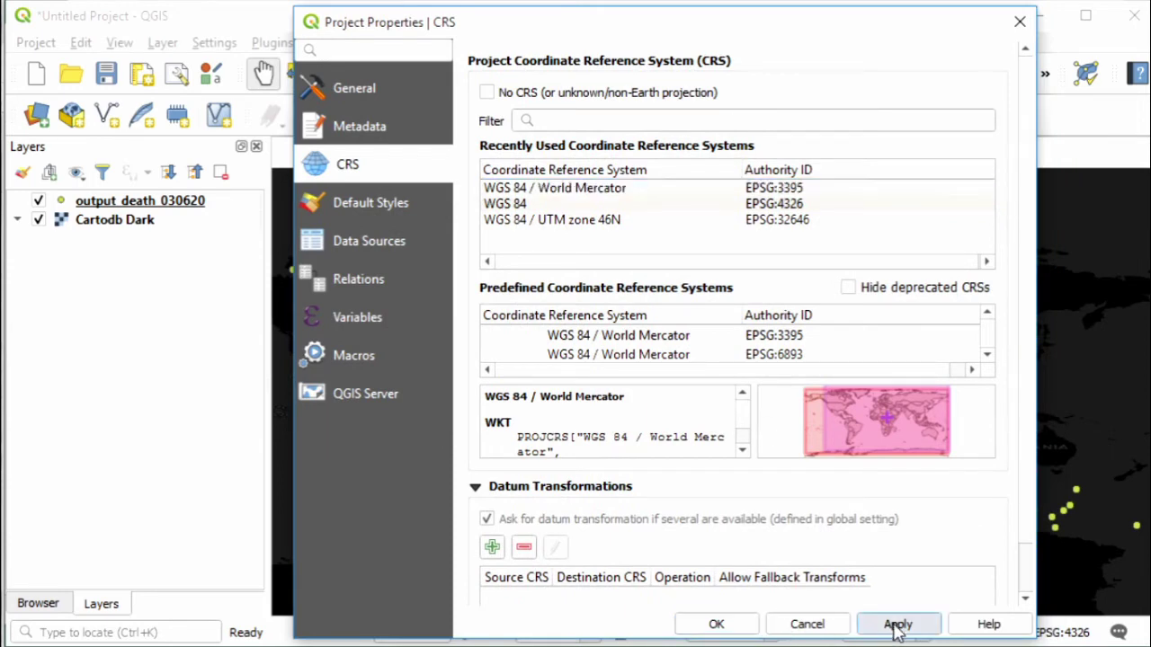
{"action": "left_click", "coordinate": [716, 624]}
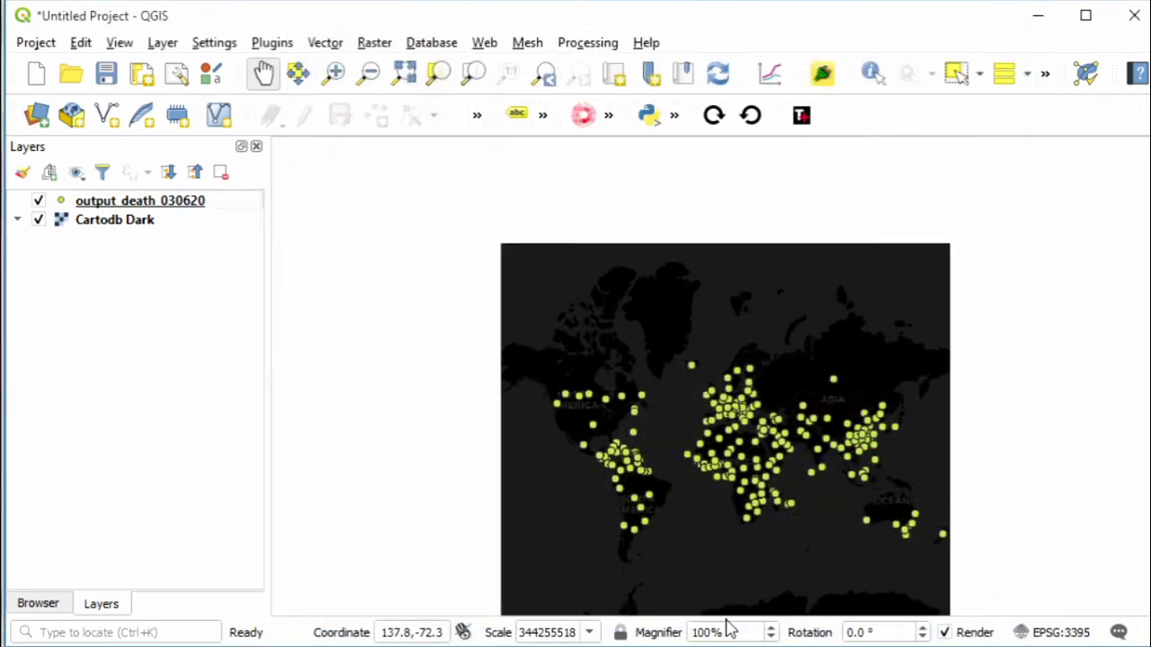
- Zoom in with a box so the world map fills the canvas
{"action": "left_click", "coordinate": [338, 78]}
{"action": "left_click_drag", "start_coordinate": [532, 311], "coordinate": [902, 586]}
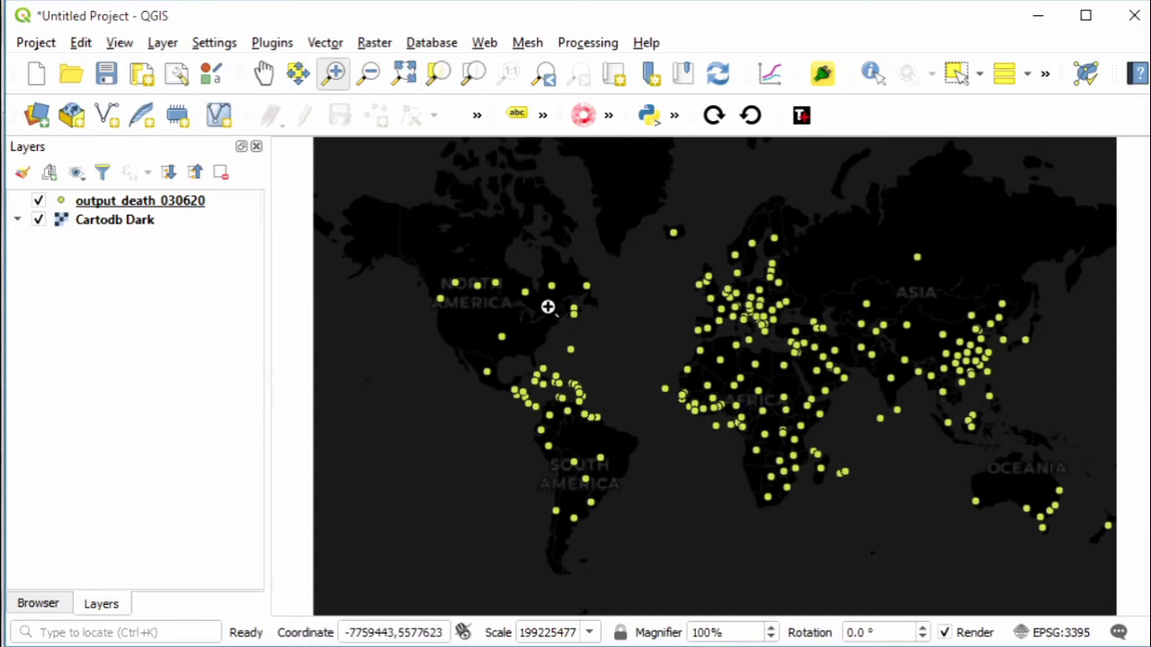
{"action": "left_click", "coordinate": [274, 45]}
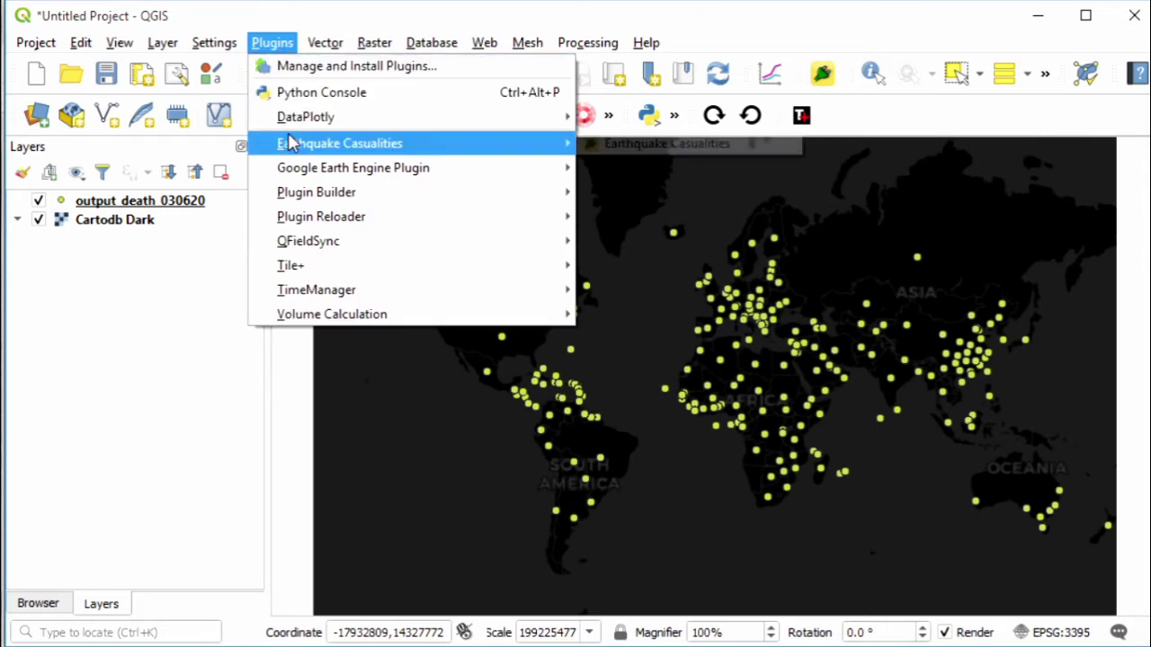
- Show the Time Manager panel and add output_death_030620 to its managed layers
{"action": "mouse_move", "coordinate": [405, 293]}
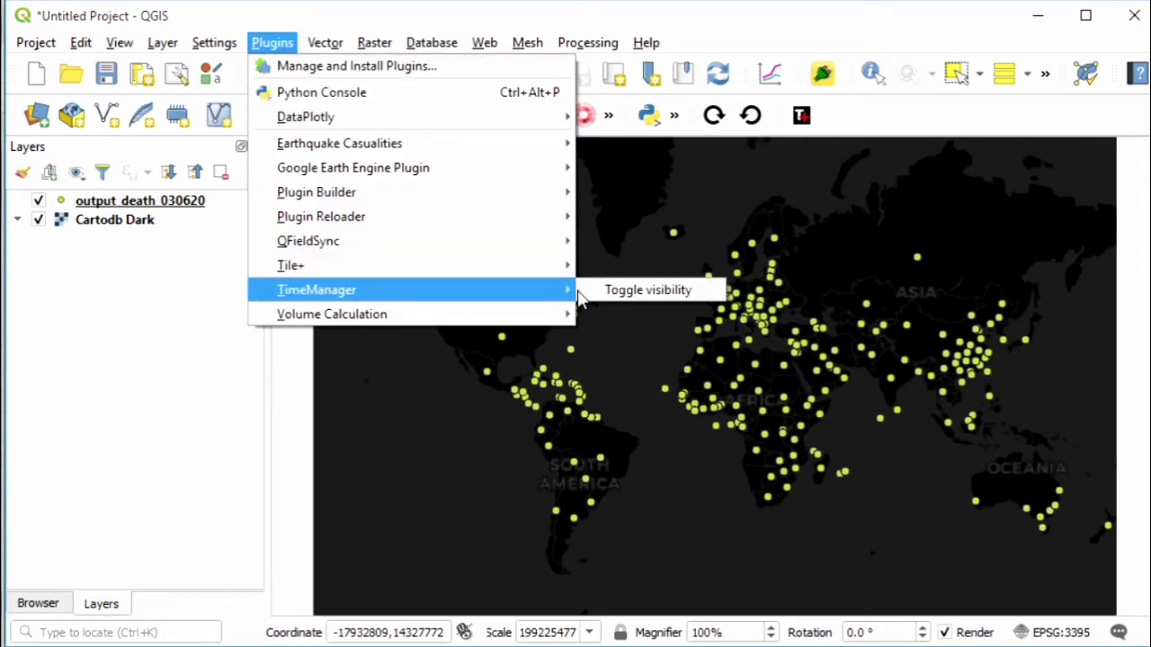
{"action": "left_click", "coordinate": [618, 290]}
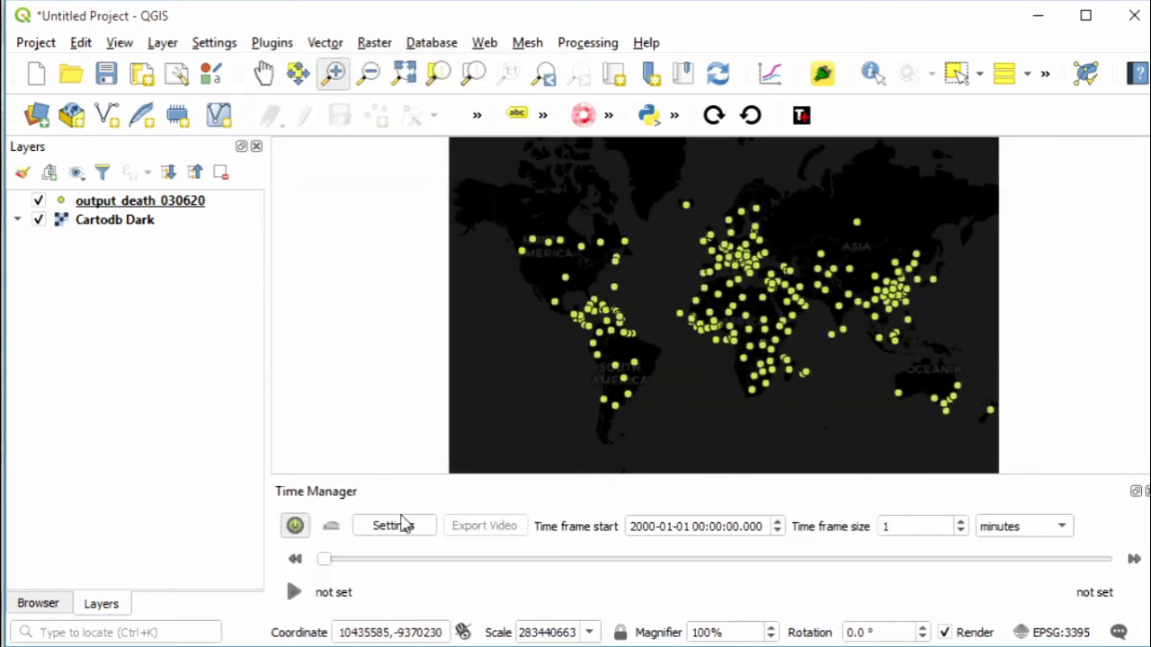
{"action": "left_click", "coordinate": [426, 531]}
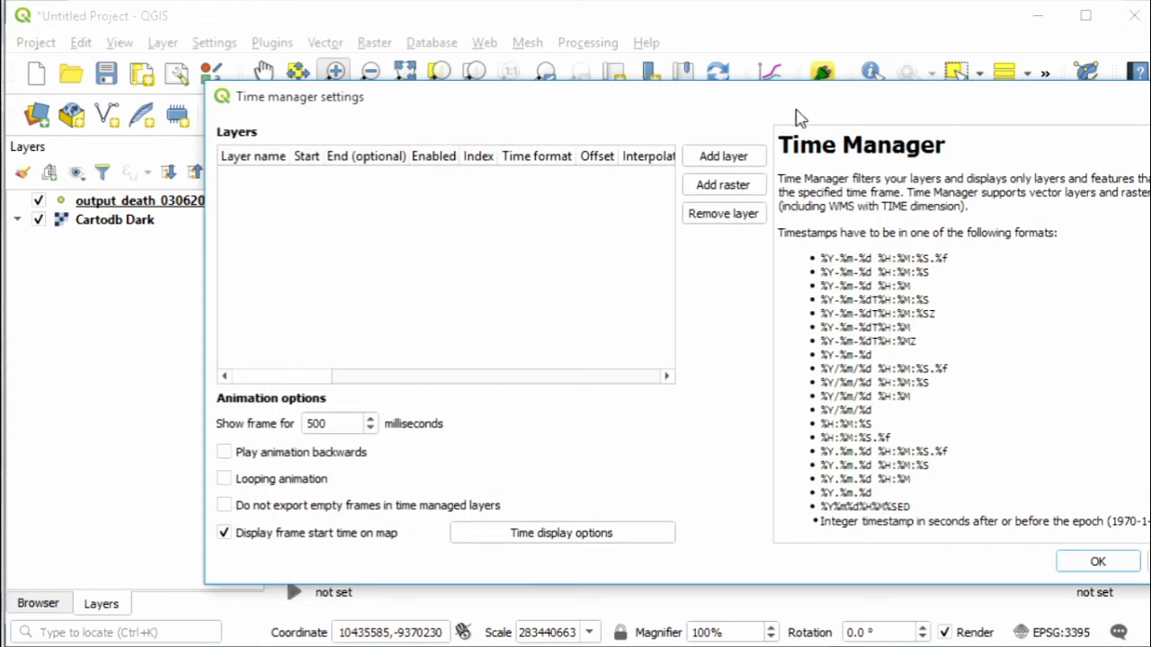
{"action": "left_click_drag", "start_coordinate": [798, 106], "coordinate": [684, 85]}
{"action": "left_click", "coordinate": [609, 139]}
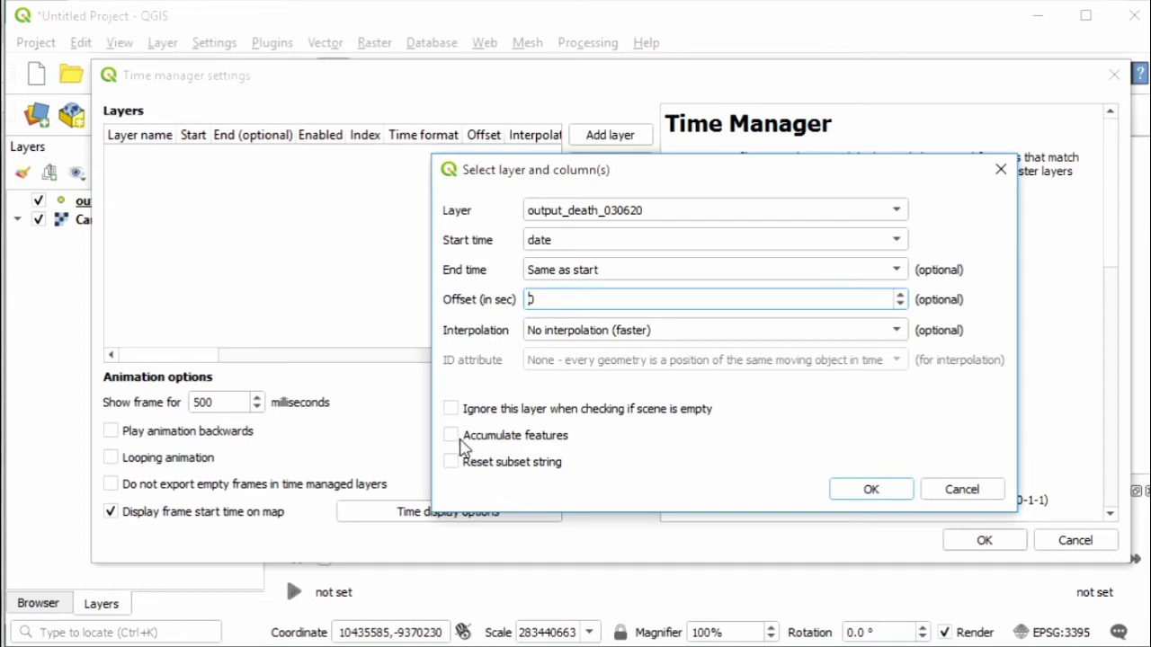
- Make features accumulate, loop the animation, save settings, and dismiss the invalid timestamp error
{"action": "left_click", "coordinate": [453, 438]}
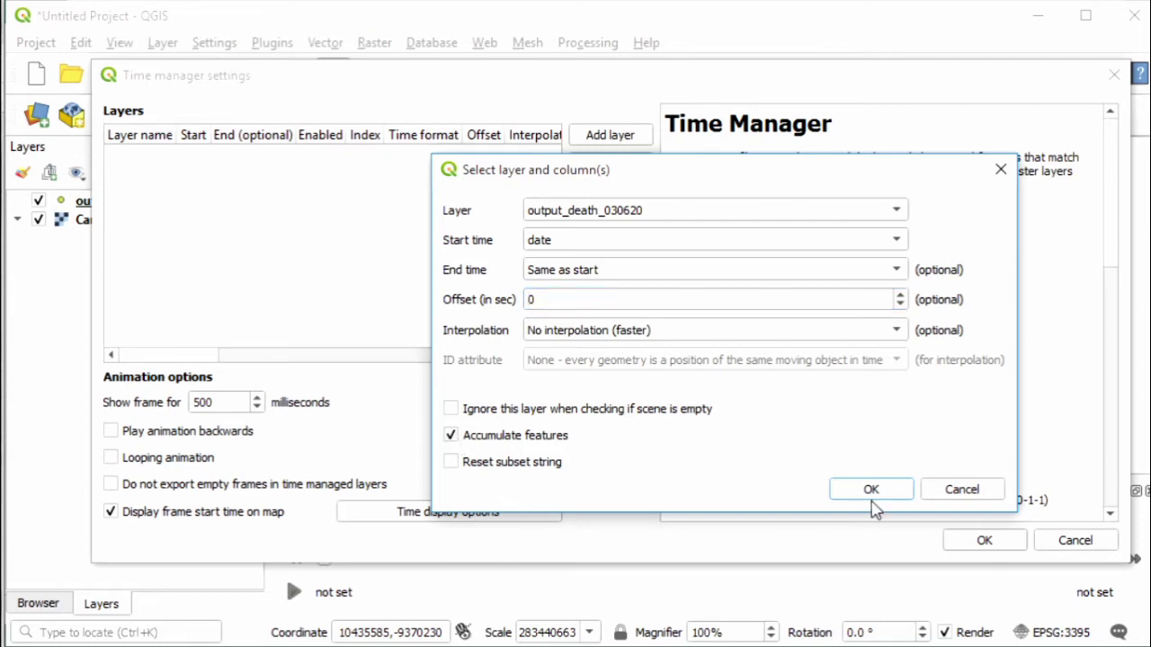
{"action": "left_click", "coordinate": [872, 490]}
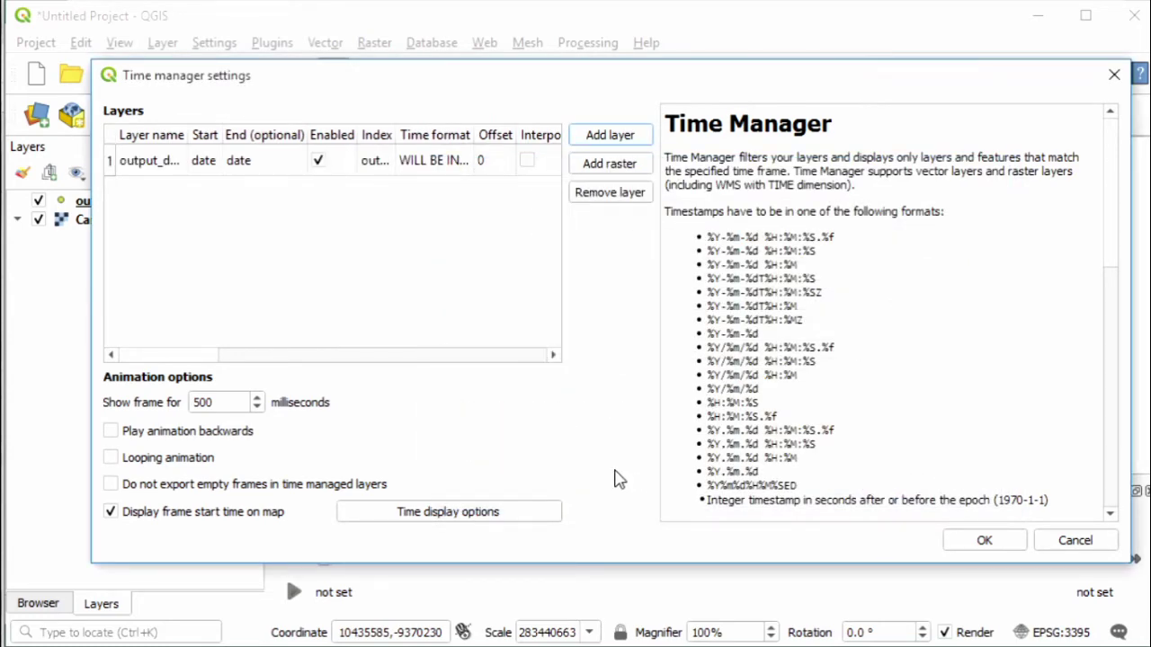
{"action": "left_click", "coordinate": [111, 459]}
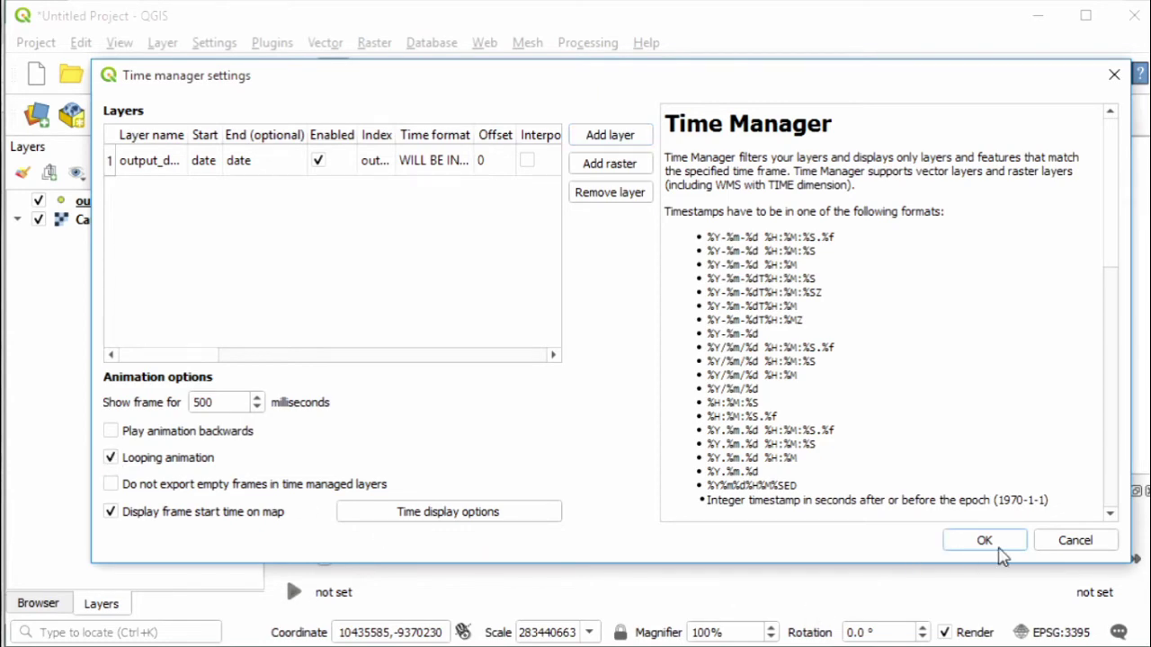
{"action": "left_click", "coordinate": [996, 546]}
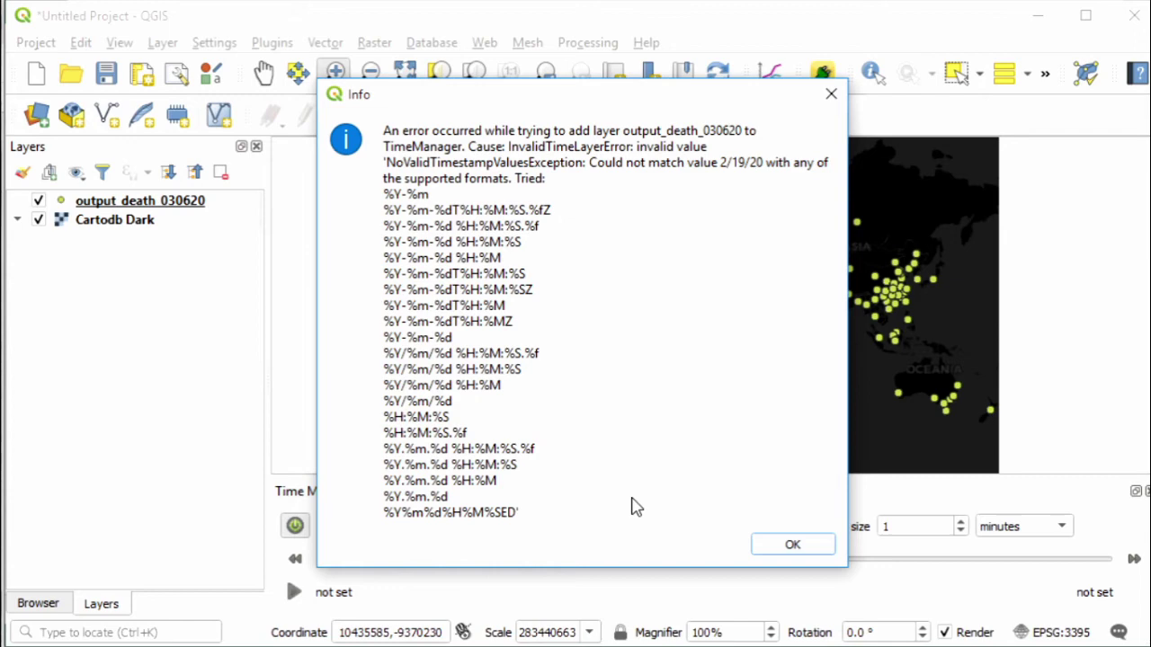
{"action": "left_click", "coordinate": [791, 547]}
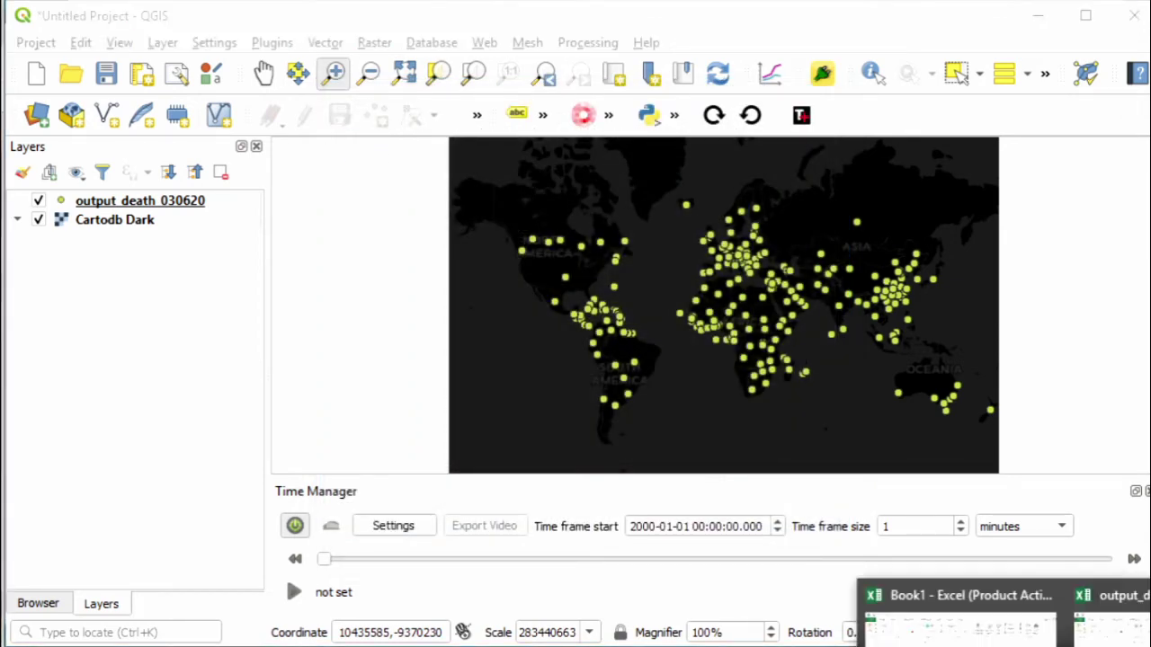
- Switch to the output_death_030620 spreadsheet and select its date column
{"action": "left_click", "coordinate": [1092, 607]}
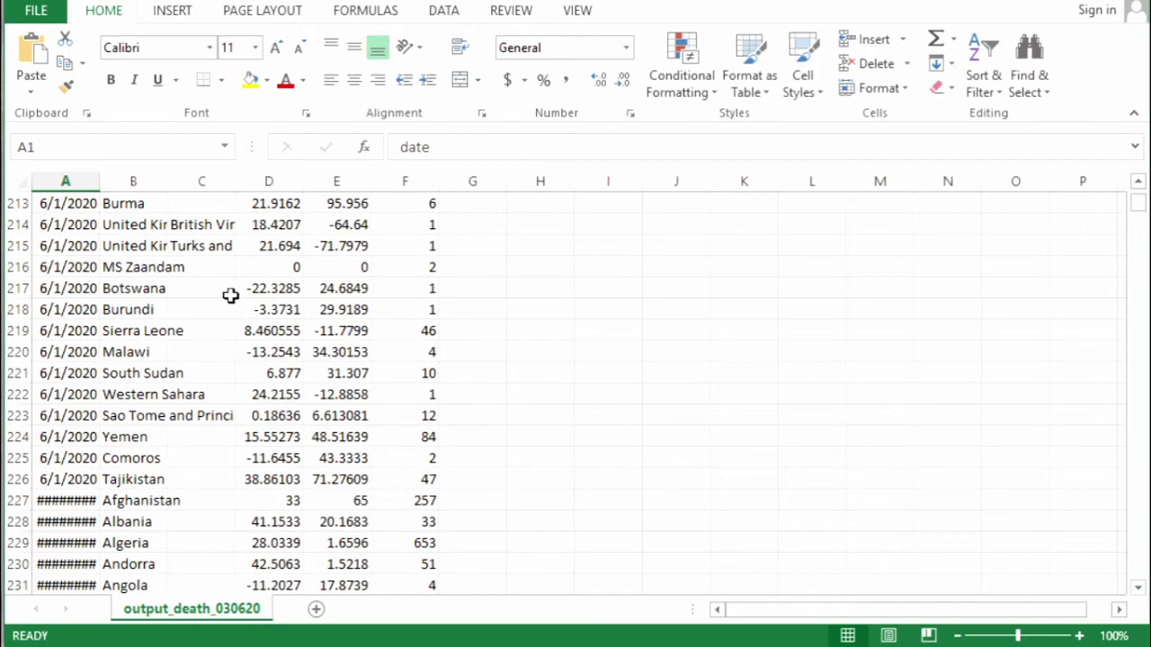
{"action": "left_click", "coordinate": [82, 181]}
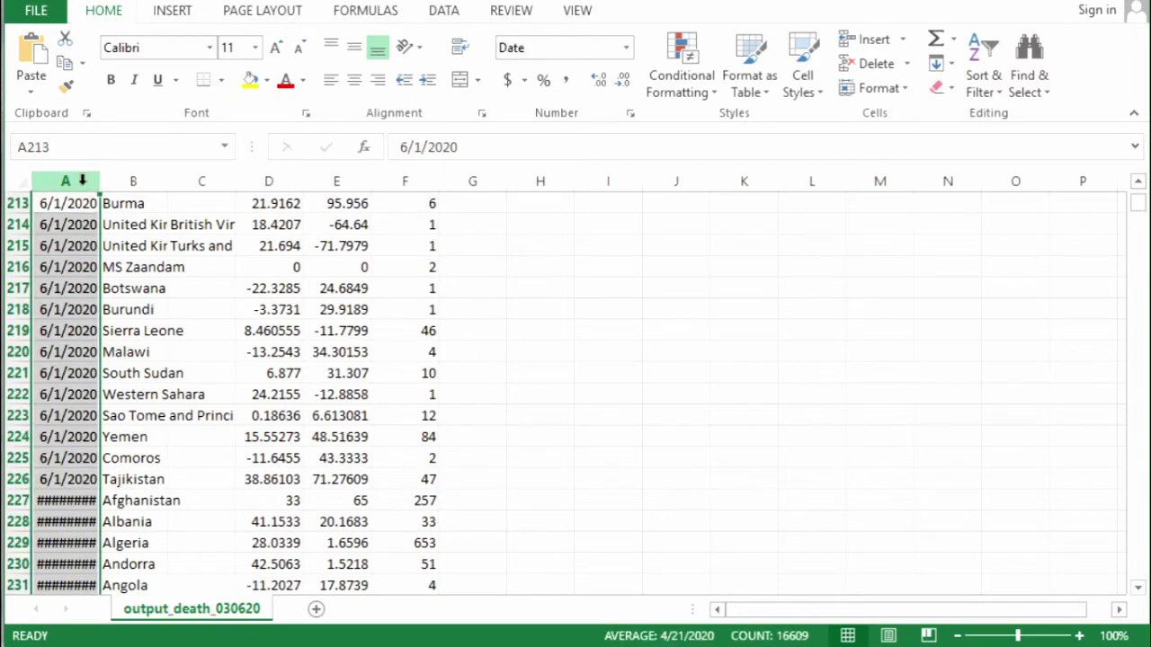
{"action": "right_click", "coordinate": [82, 180]}
{"action": "key", "text": "Escape"}
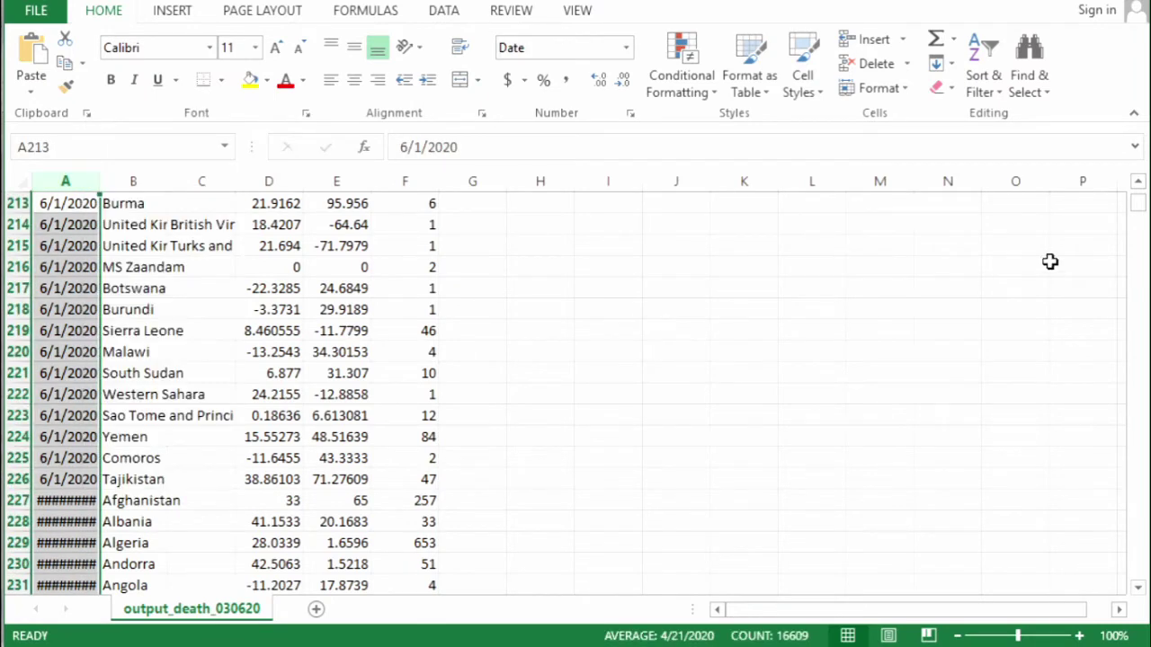
{"action": "left_click", "coordinate": [1138, 200]}
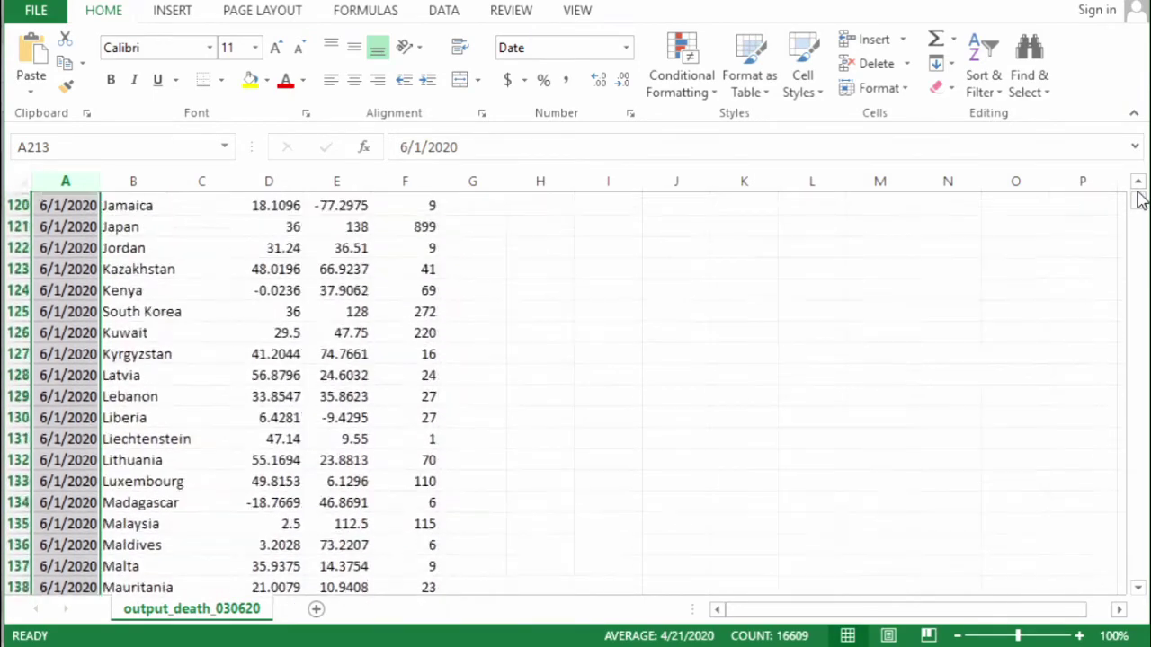
{"action": "left_click", "coordinate": [1137, 183]}
{"action": "left_click", "coordinate": [1137, 183]}
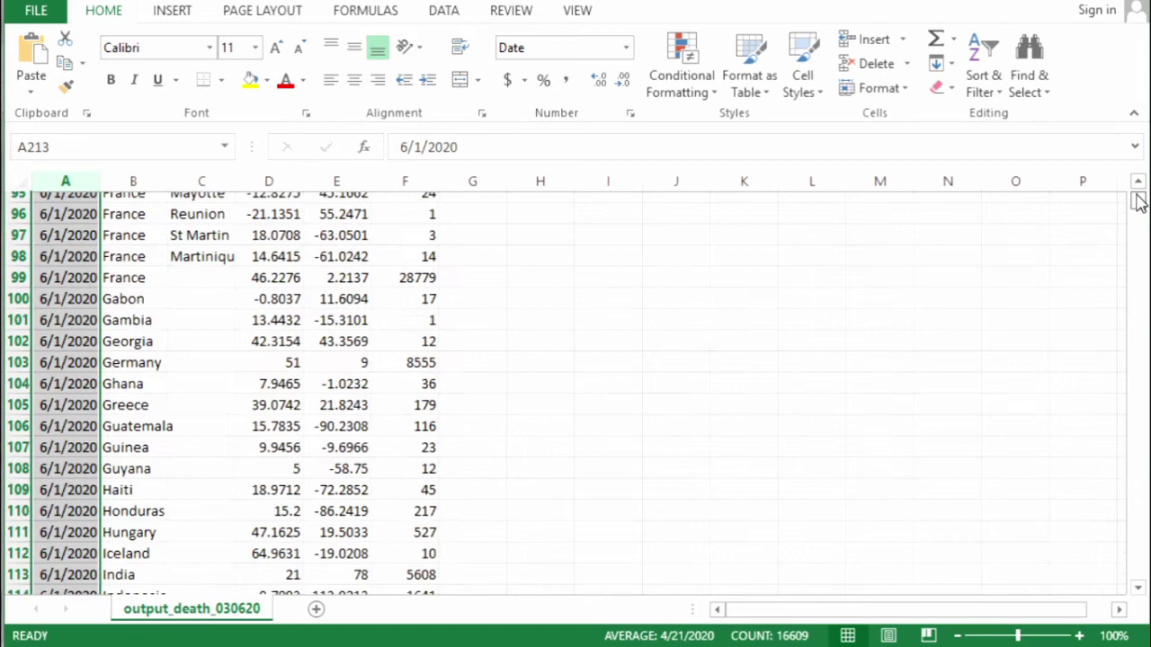
{"action": "left_click_drag", "start_coordinate": [1138, 203], "coordinate": [1139, 180]}
- Give the date column the custom number format yyyy/mm/dd
{"action": "left_click", "coordinate": [68, 178]}
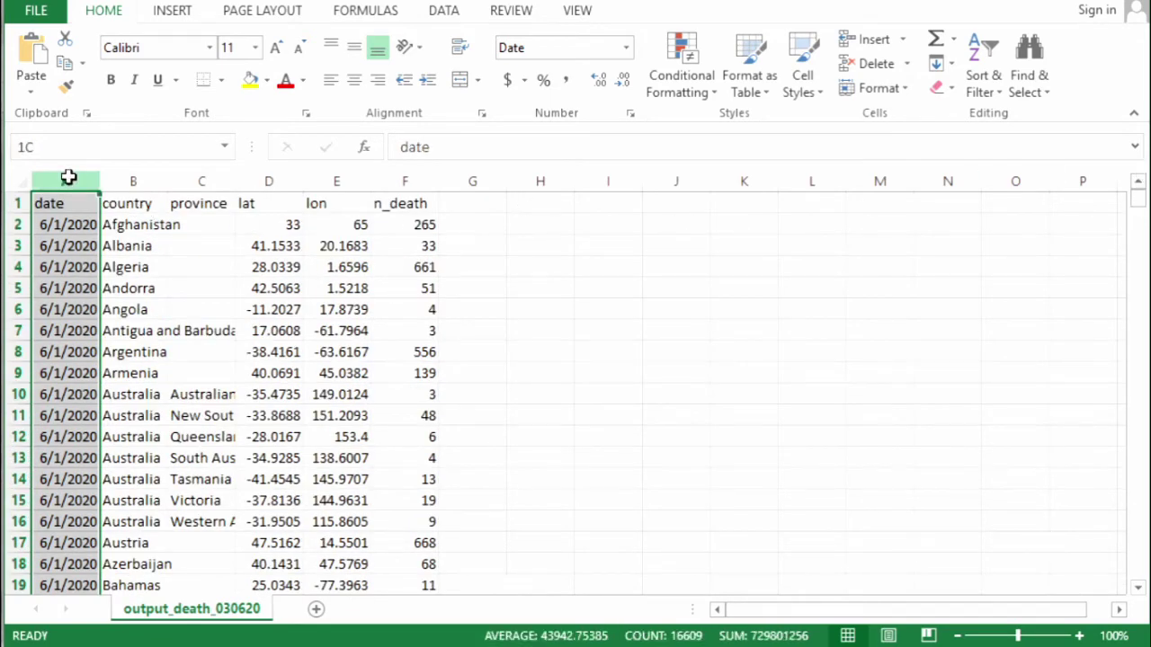
{"action": "right_click", "coordinate": [68, 171]}
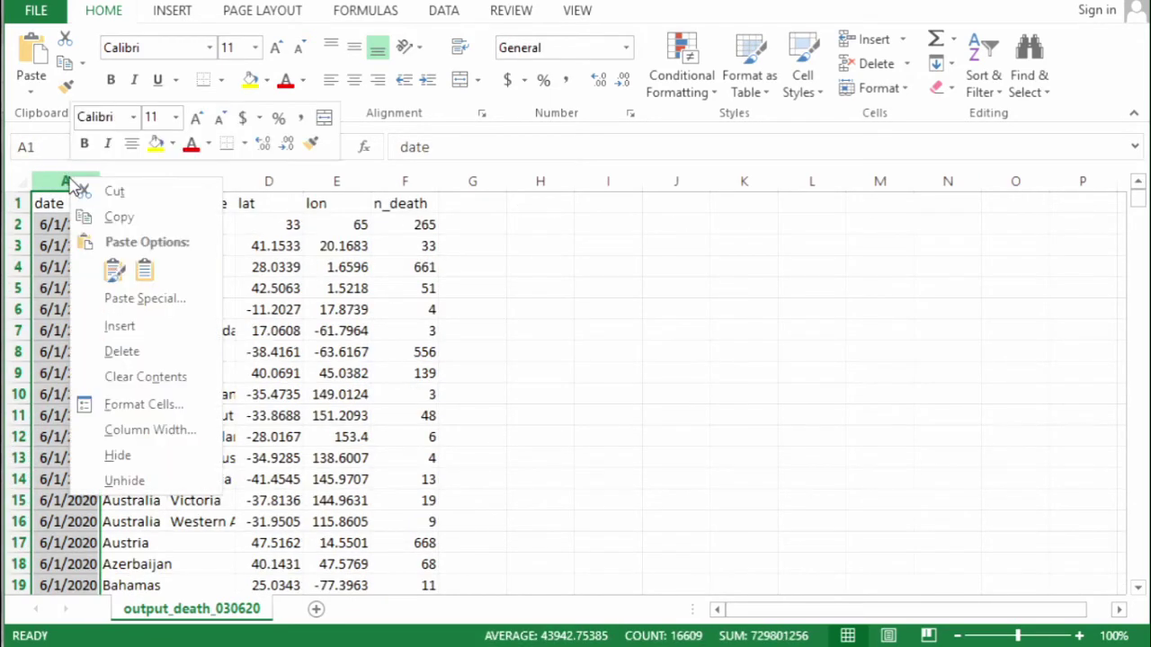
{"action": "left_click", "coordinate": [175, 407]}
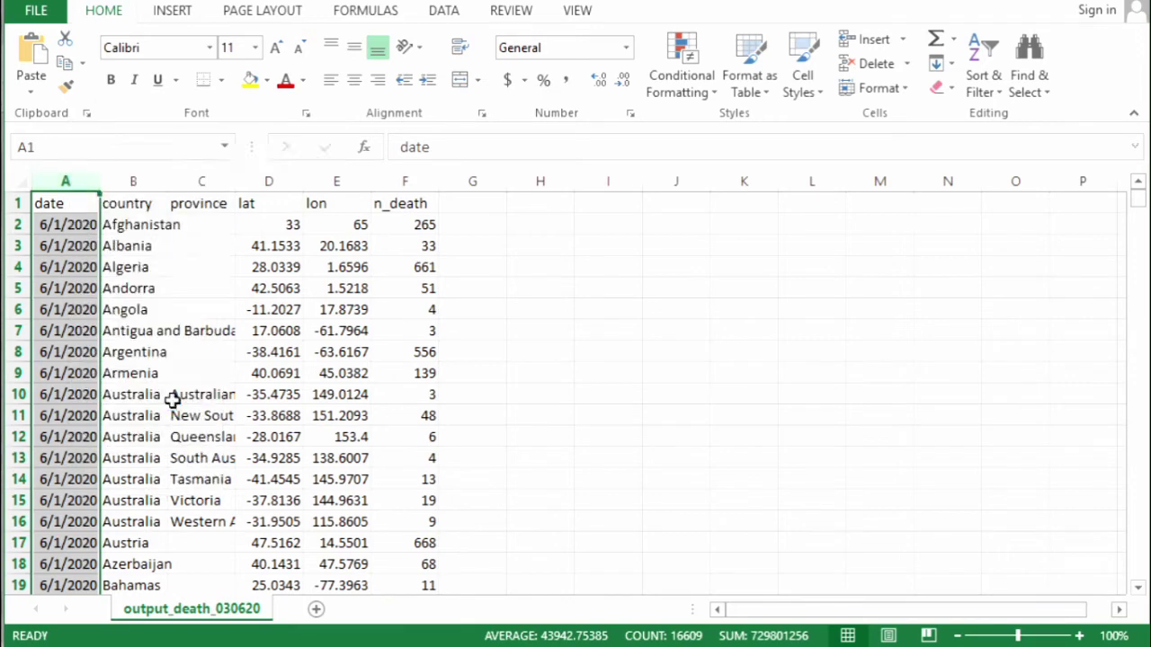
{"action": "left_click_drag", "start_coordinate": [326, 167], "coordinate": [645, 81]}
{"action": "left_click", "coordinate": [364, 303]}
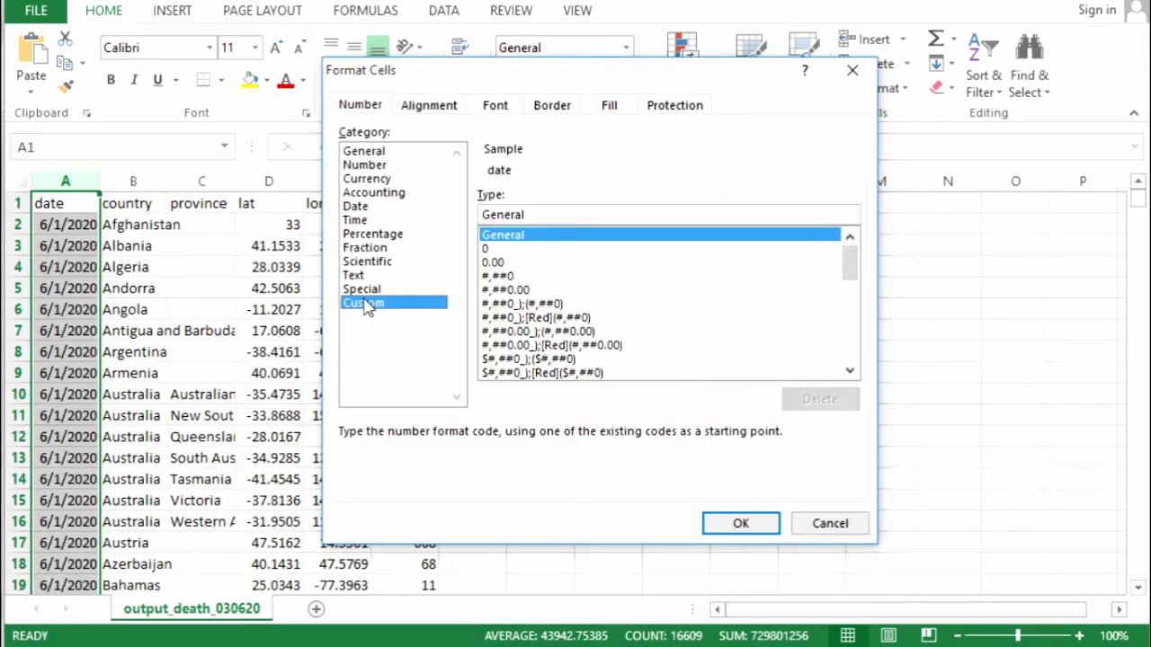
{"action": "left_click", "coordinate": [552, 214]}
{"action": "key", "text": "BackSpace"}
{"action": "key", "text": "BackSpace"}
{"action": "key", "text": "BackSpace"}
{"action": "key", "text": "BackSpace"}
{"action": "type", "text": "yyyy/mm/dd"}
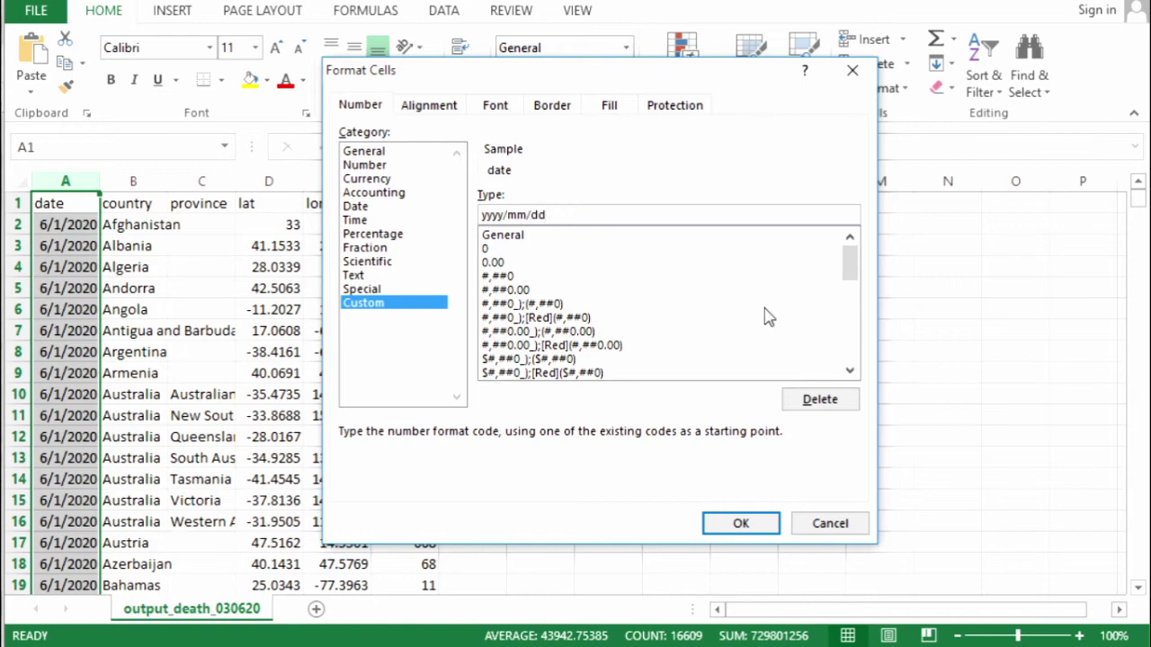
{"action": "left_click", "coordinate": [760, 523]}
{"action": "left_click", "coordinate": [647, 436]}
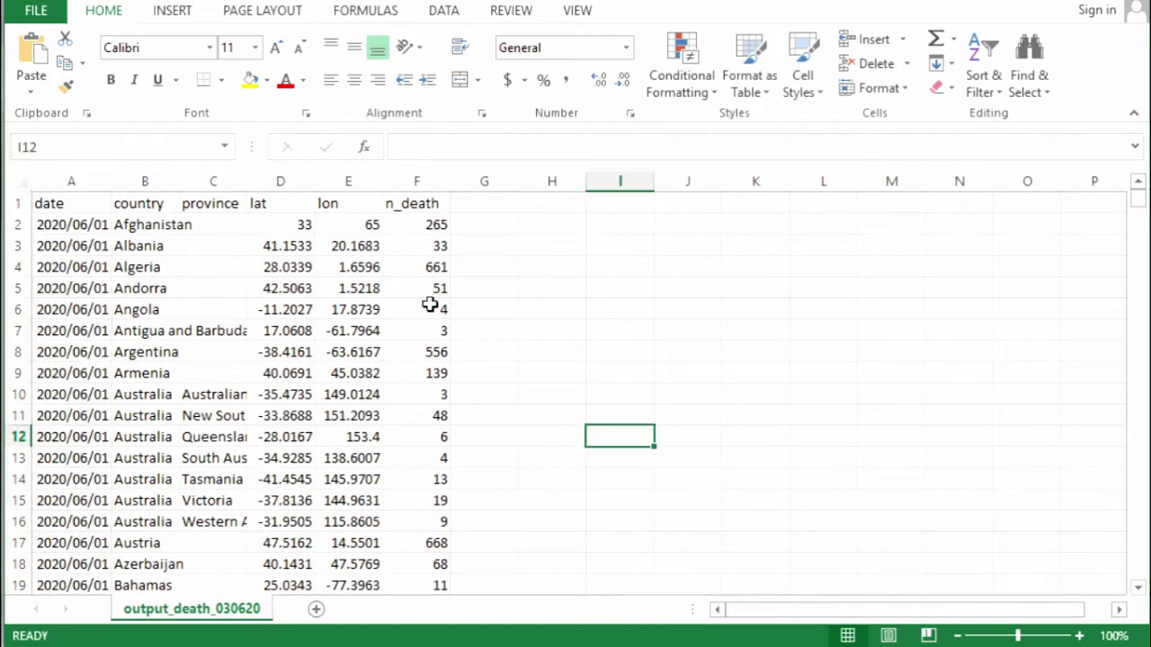
- Save the sheet keeping the CSV format, then return to QGIS
{"action": "left_click", "coordinate": [37, 12]}
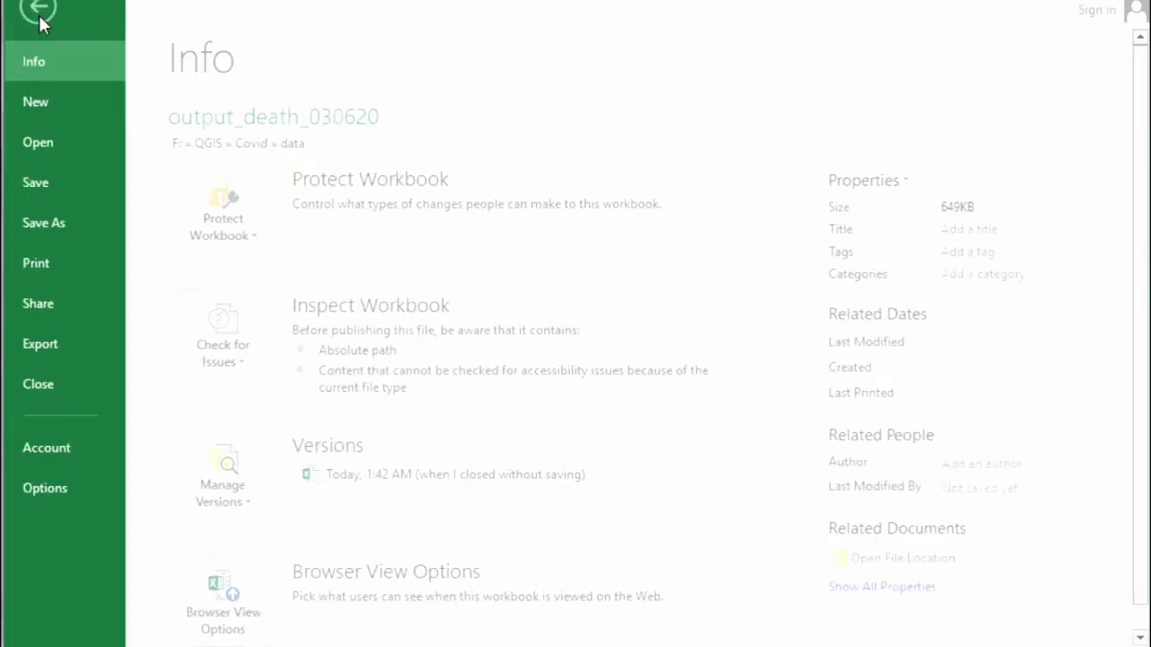
{"action": "left_click", "coordinate": [64, 178]}
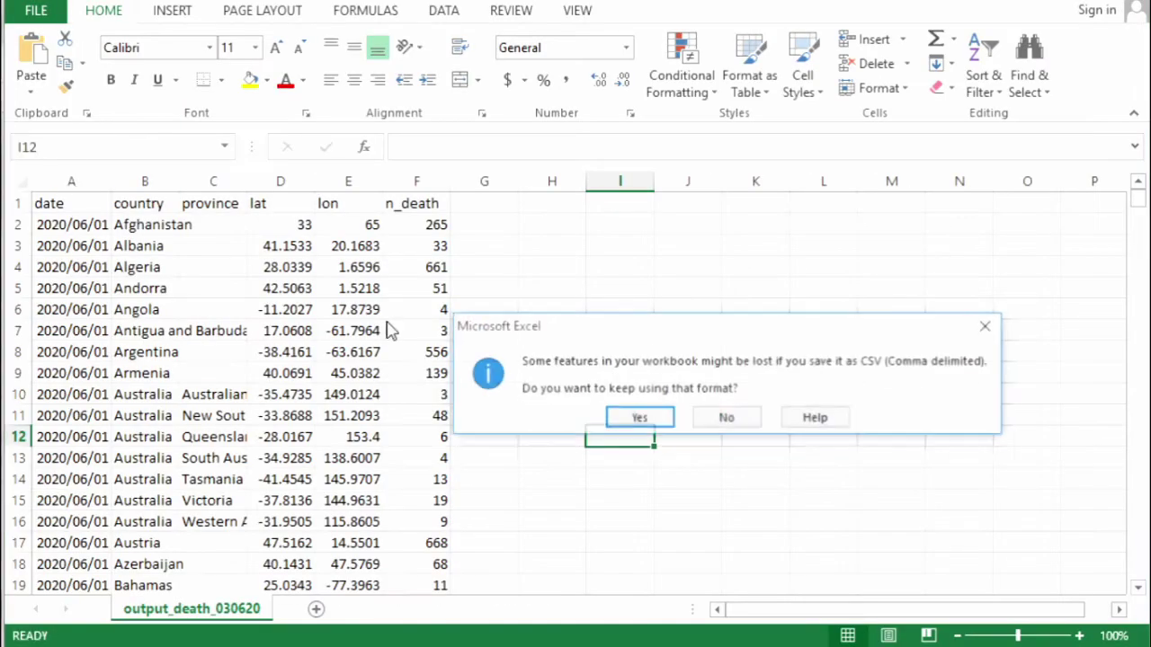
{"action": "left_click", "coordinate": [643, 418]}
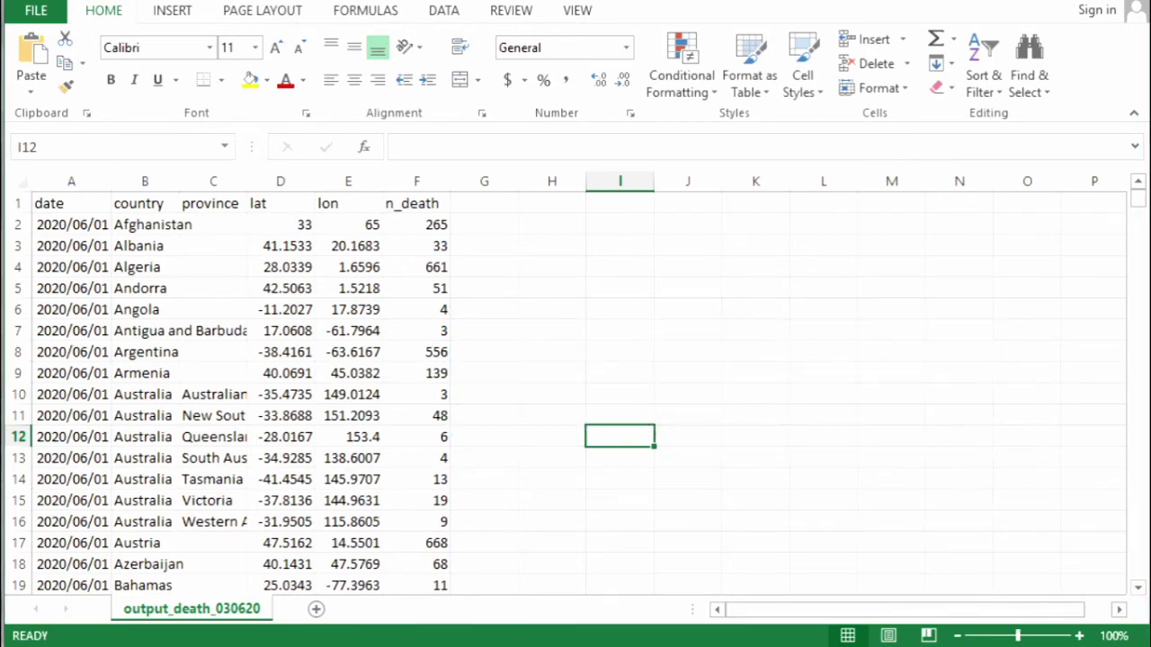
{"action": "left_click", "coordinate": [1069, 629]}
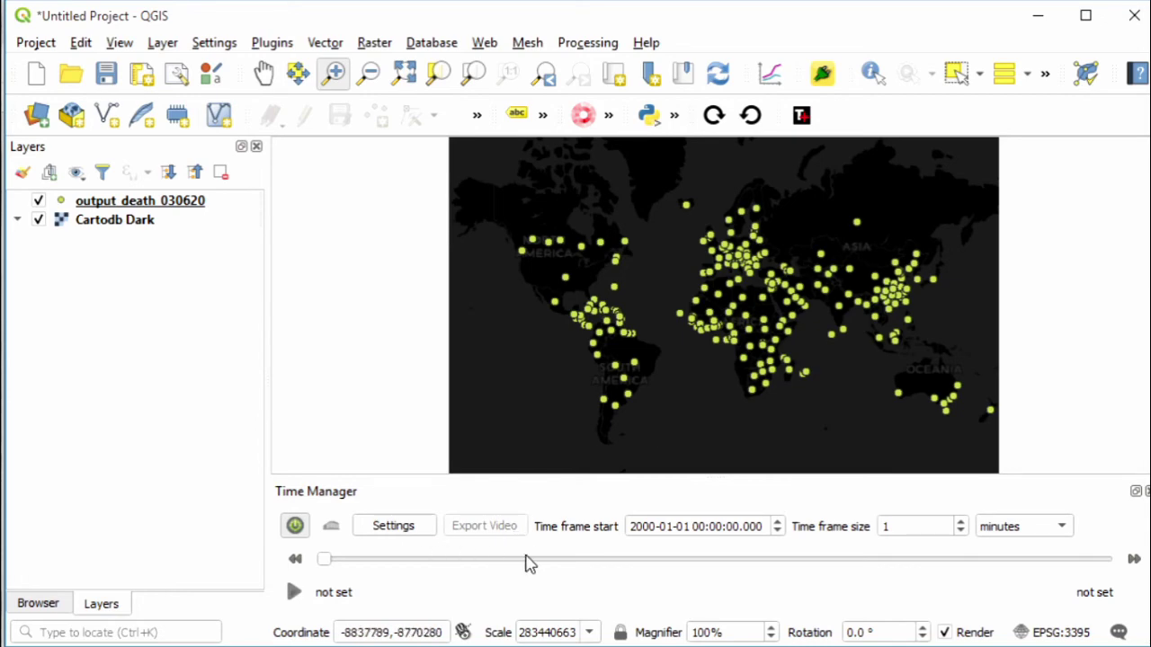
- Add output_death_030620 to Time Manager on its date column, accumulating features, with looping animation
{"action": "left_click", "coordinate": [415, 531]}
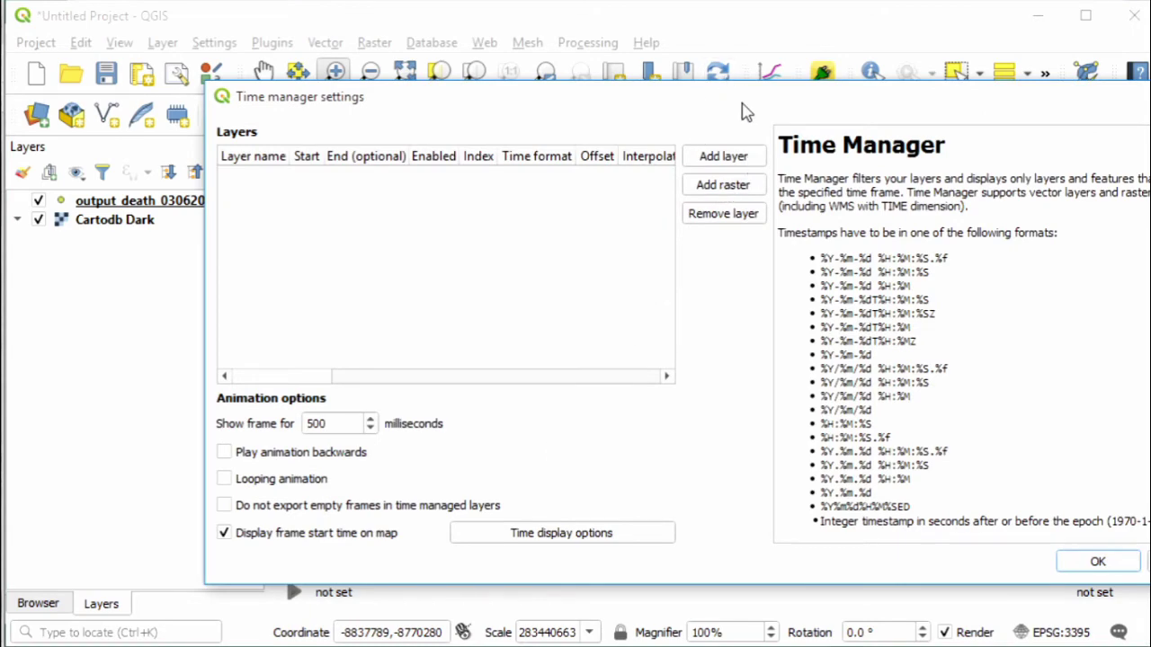
{"action": "left_click_drag", "start_coordinate": [743, 104], "coordinate": [613, 88]}
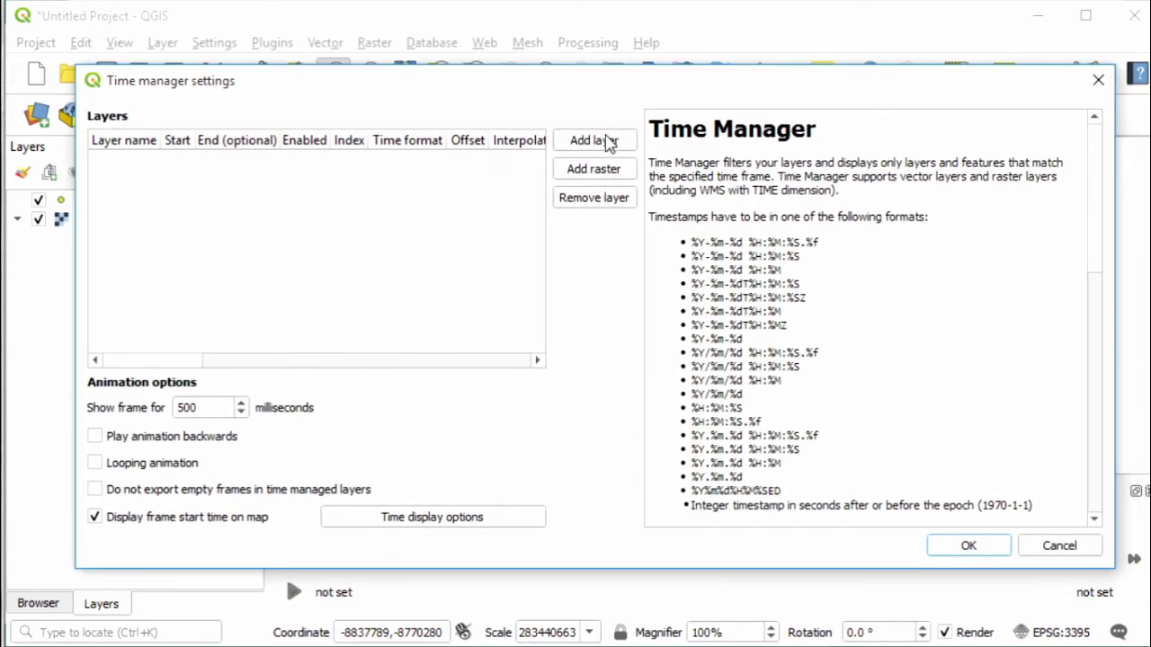
{"action": "left_click", "coordinate": [609, 144]}
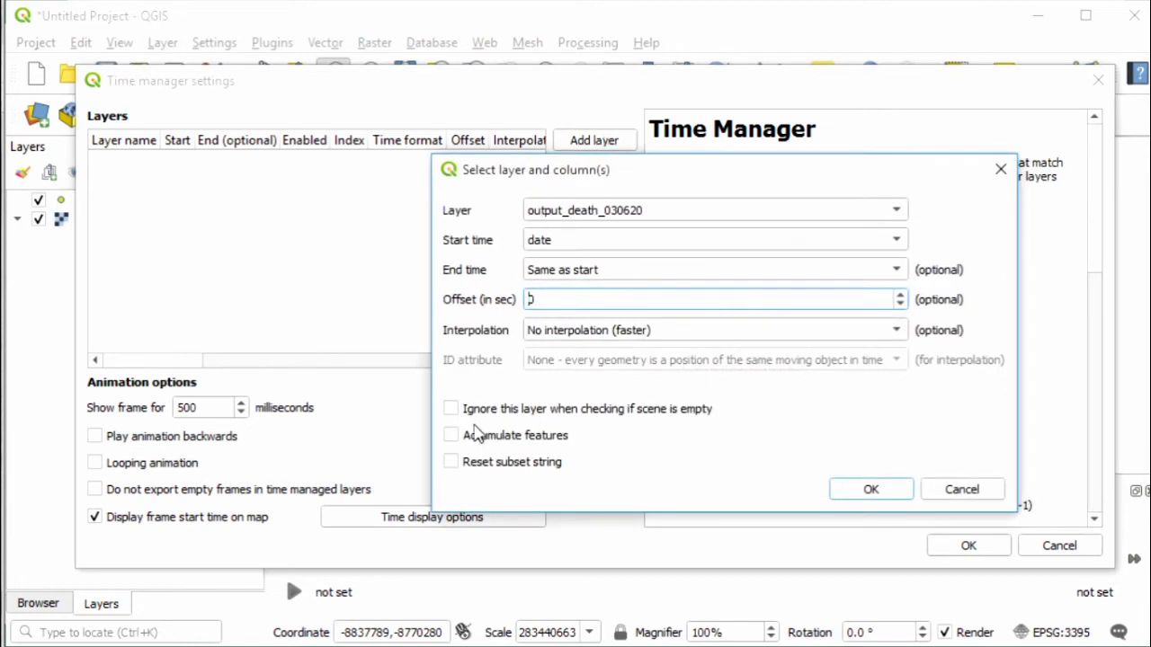
{"action": "left_click", "coordinate": [453, 437]}
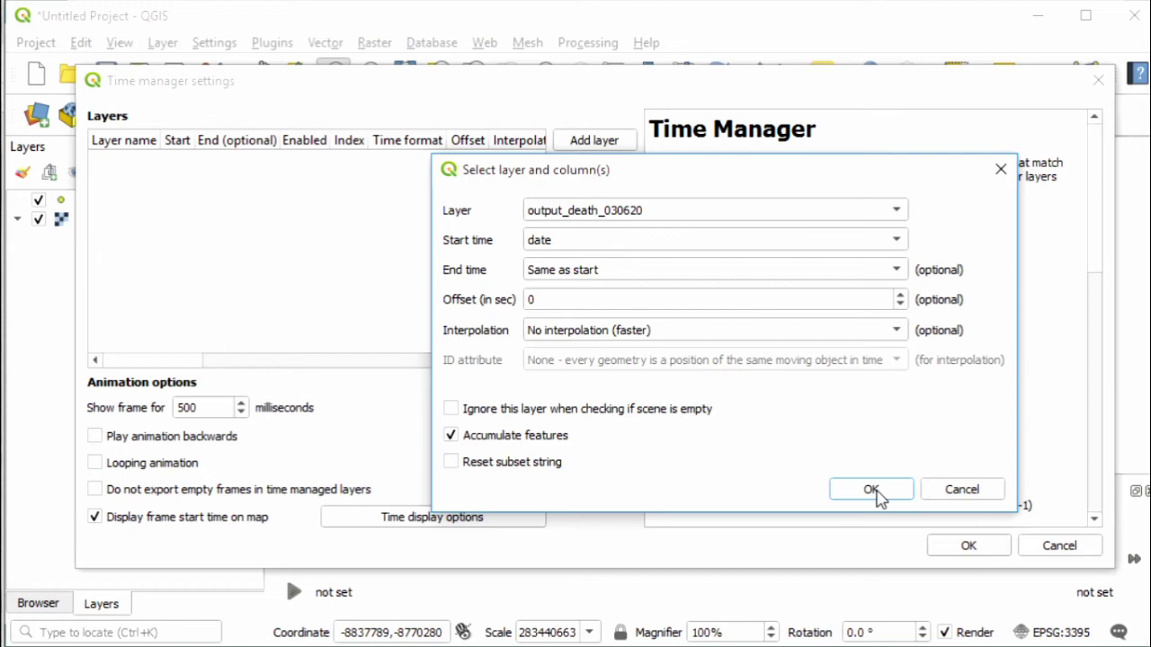
{"action": "left_click", "coordinate": [879, 493]}
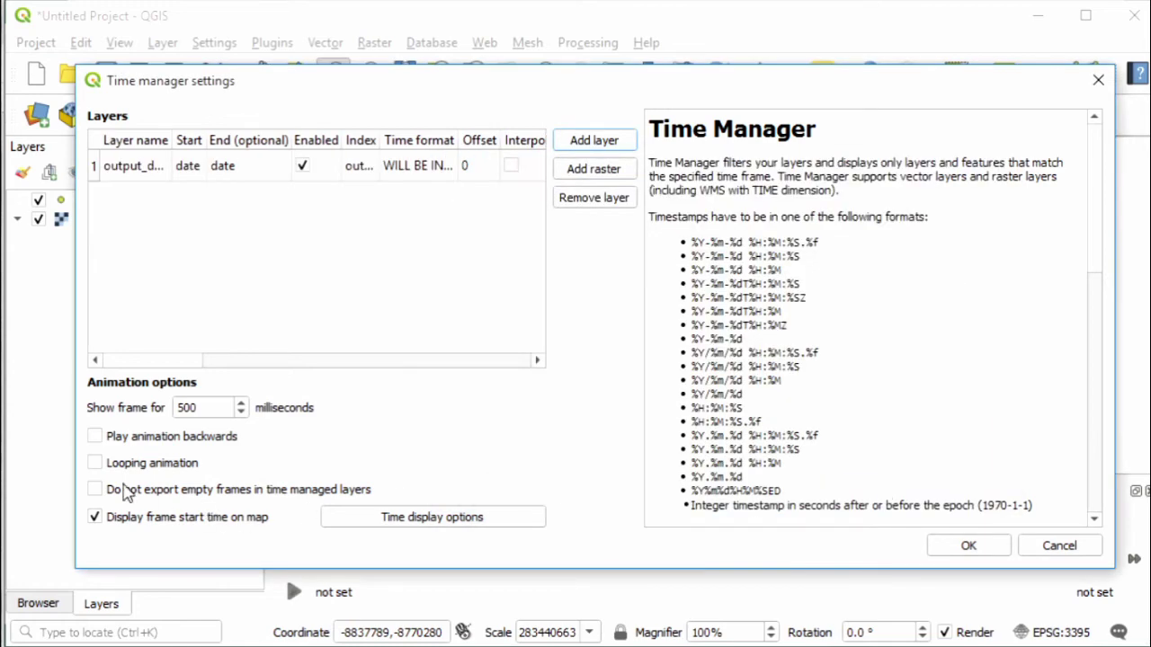
{"action": "left_click", "coordinate": [96, 463]}
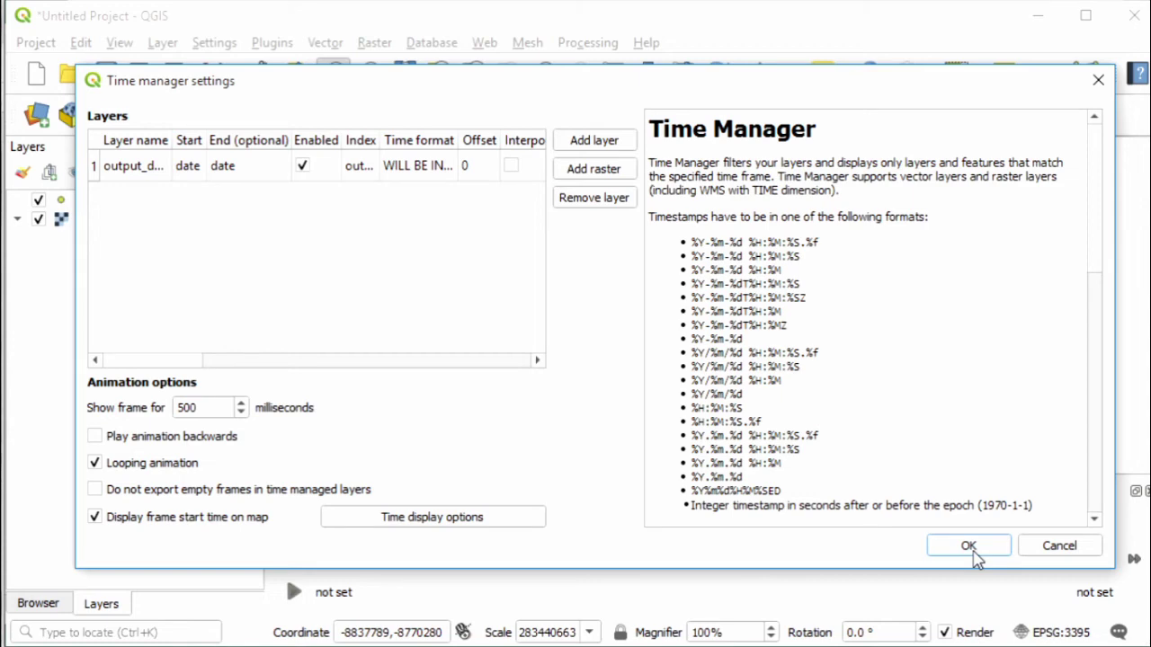
{"action": "left_click", "coordinate": [970, 547]}
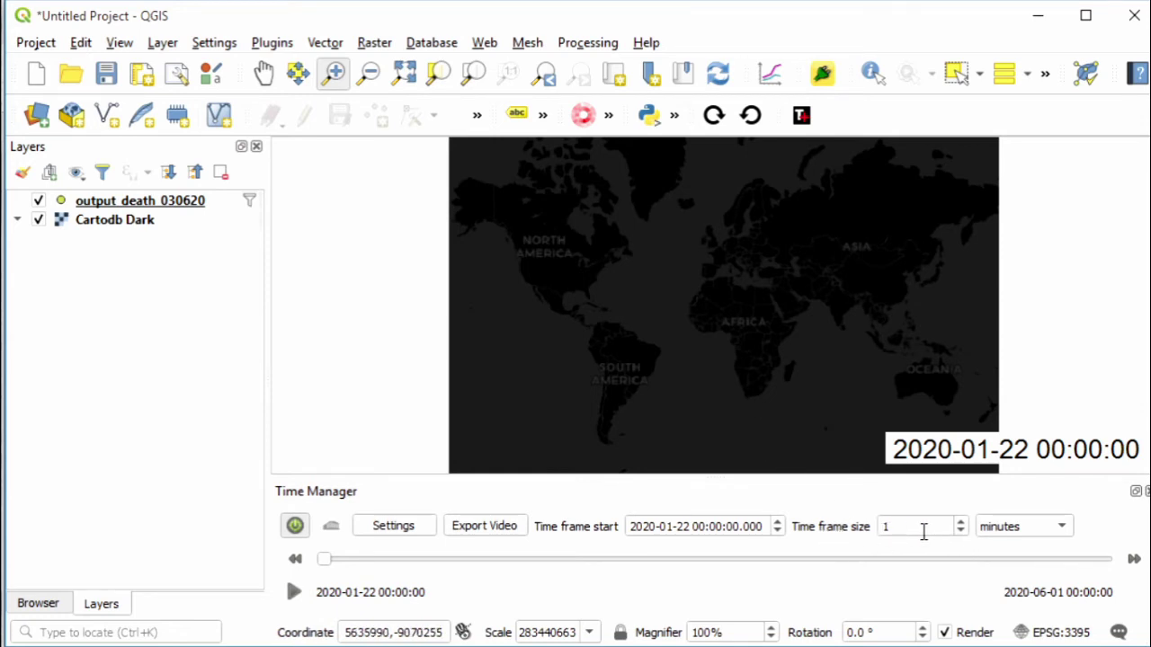
- Set the time frame unit to days, pause the animation at 2020-03-21, and select output_death_030620
{"action": "left_click", "coordinate": [1042, 539]}
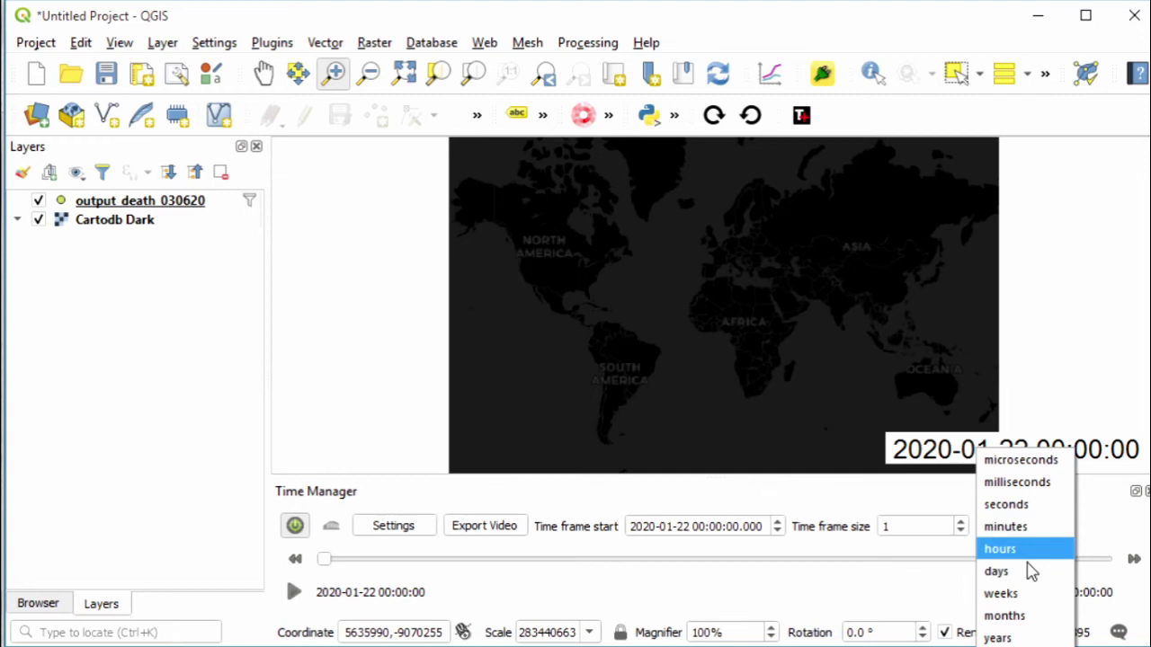
{"action": "left_click", "coordinate": [1026, 572]}
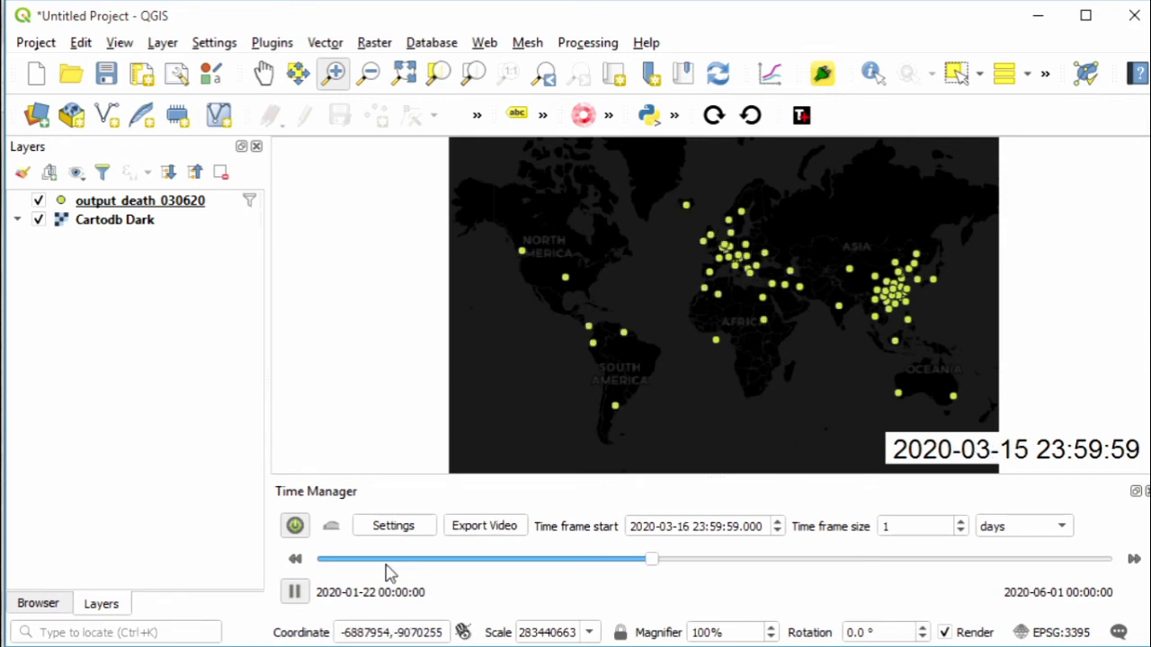
{"action": "left_click", "coordinate": [297, 591]}
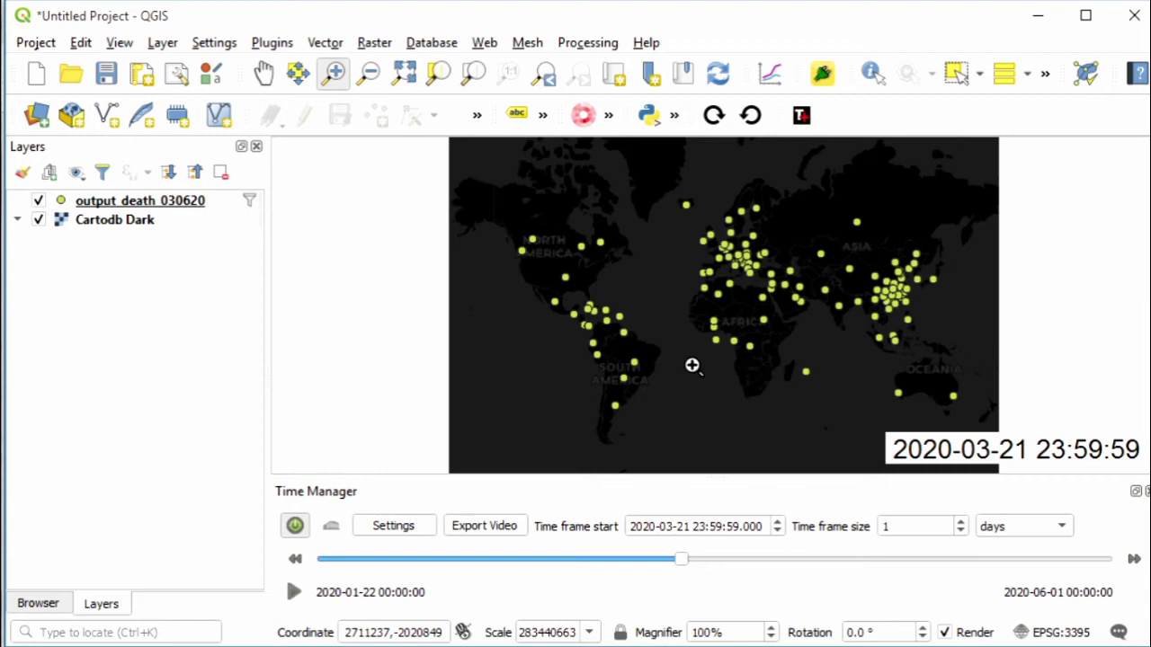
{"action": "left_click", "coordinate": [175, 209]}
- In the layer's Symbology, apply the dot black marker and color it bright yellow
{"action": "right_click", "coordinate": [175, 208]}
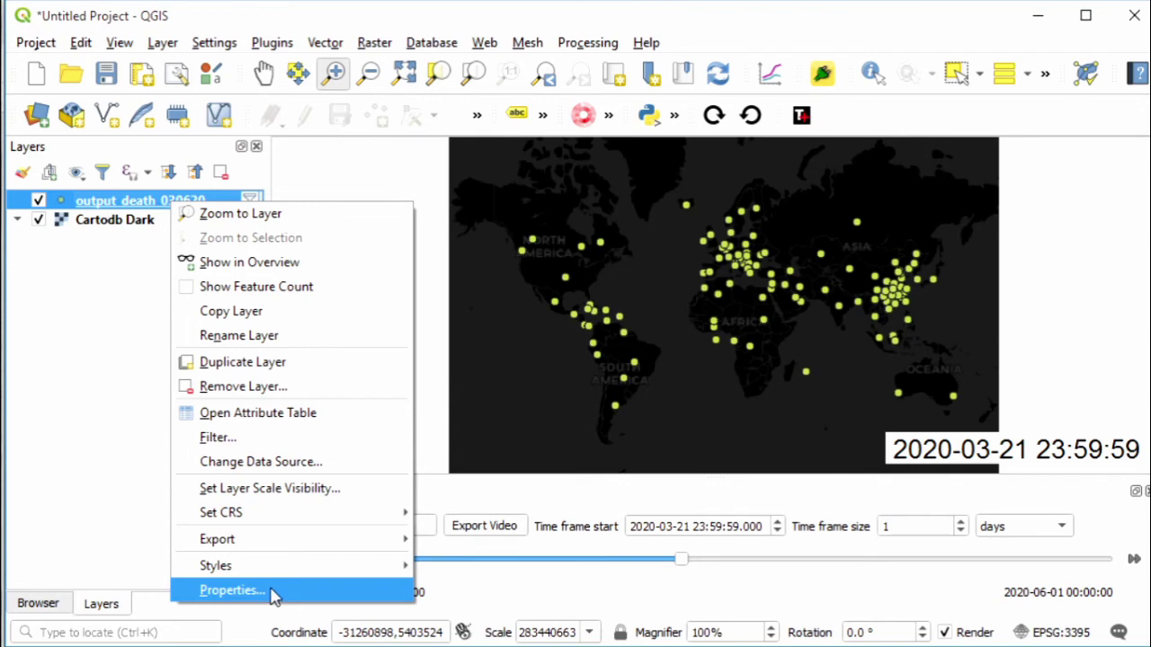
{"action": "left_click", "coordinate": [232, 591]}
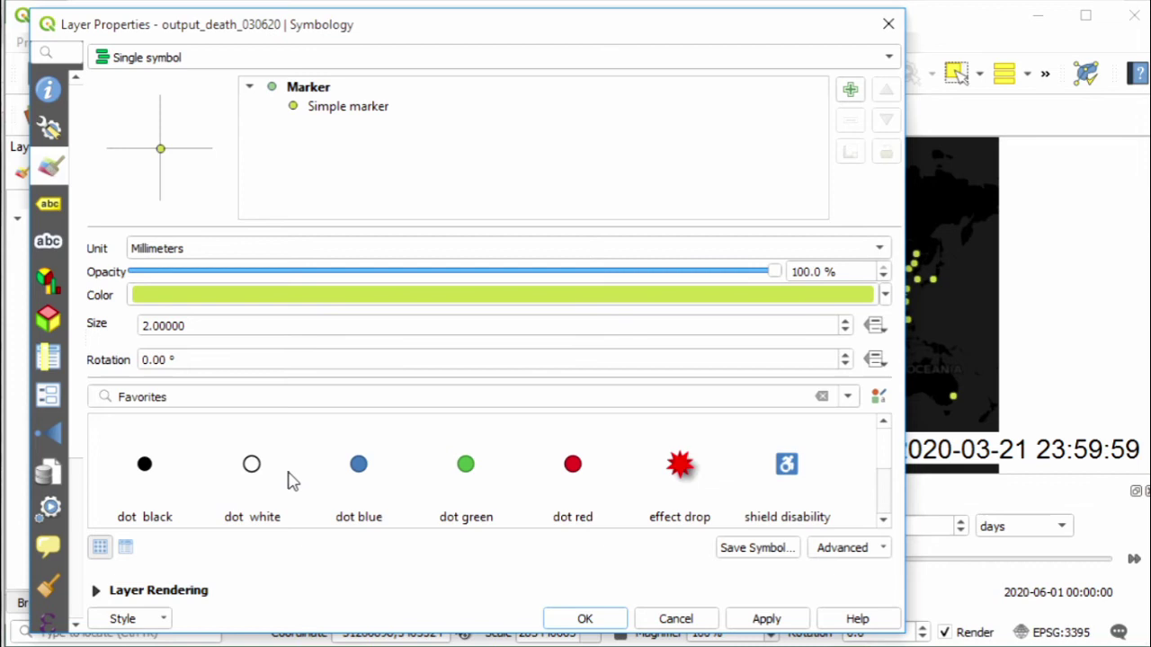
{"action": "left_click", "coordinate": [145, 467]}
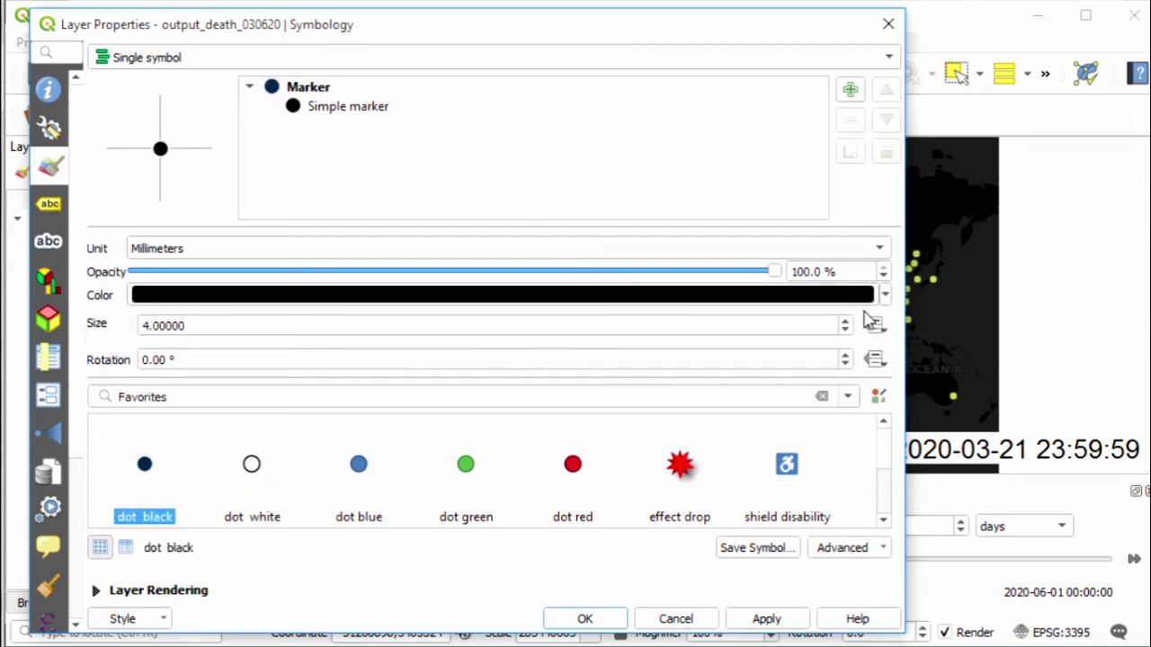
{"action": "left_click", "coordinate": [885, 295]}
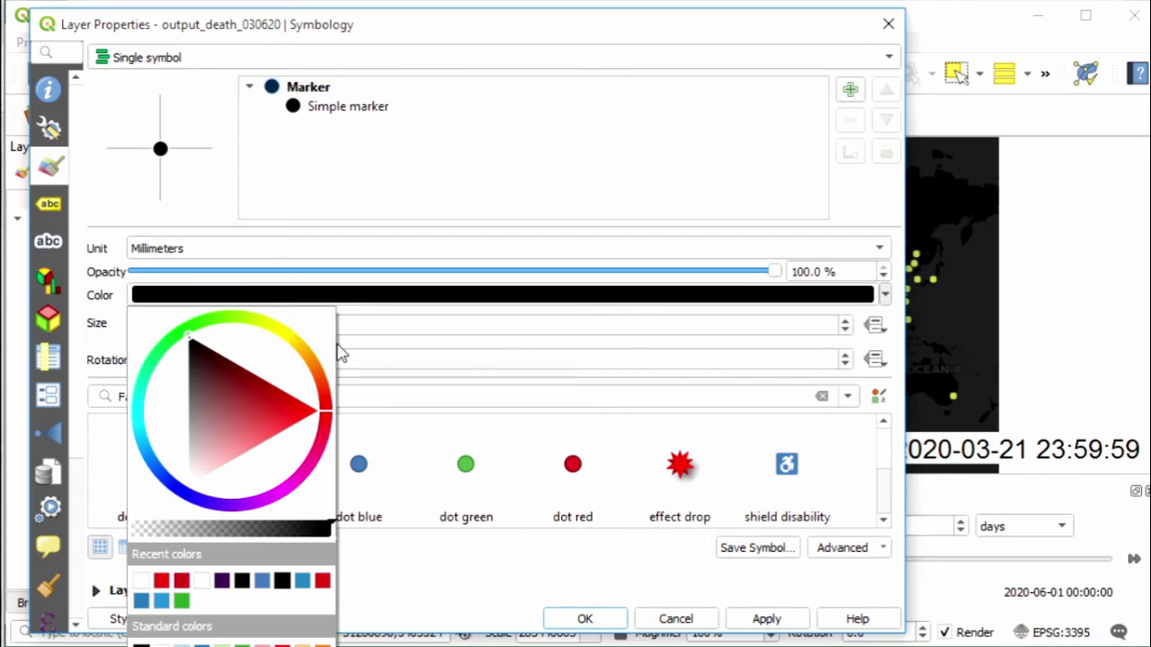
{"action": "left_click", "coordinate": [277, 329]}
{"action": "left_click", "coordinate": [260, 378]}
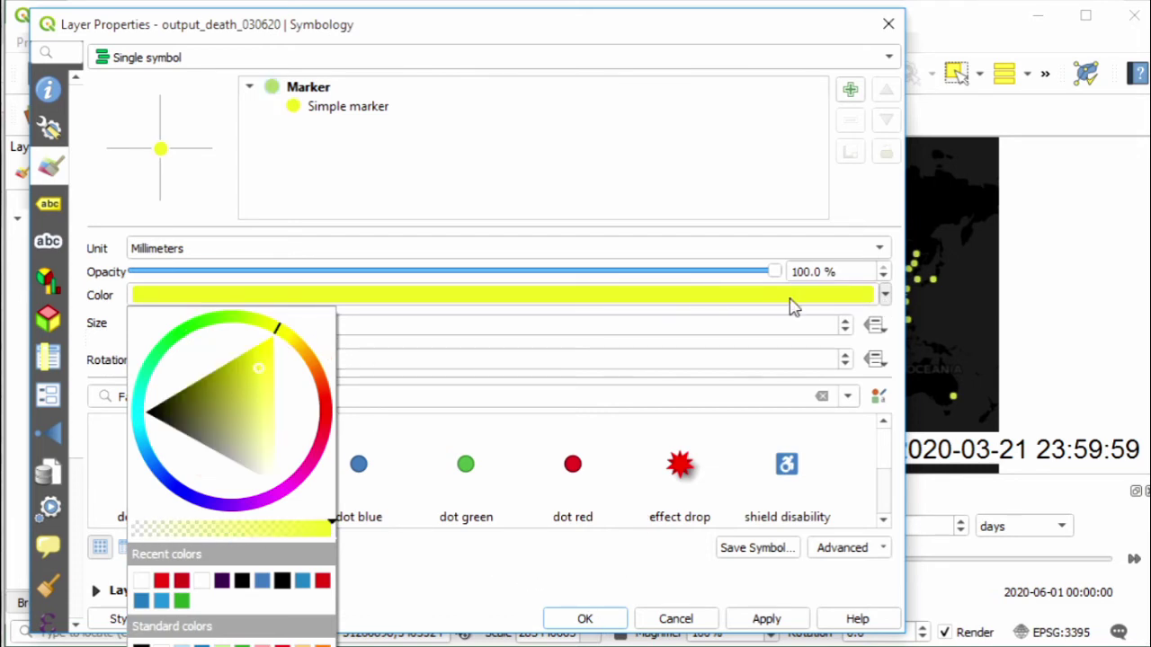
- Give the simple marker a transparent stroke and open the size expression editor
{"action": "left_click", "coordinate": [378, 111]}
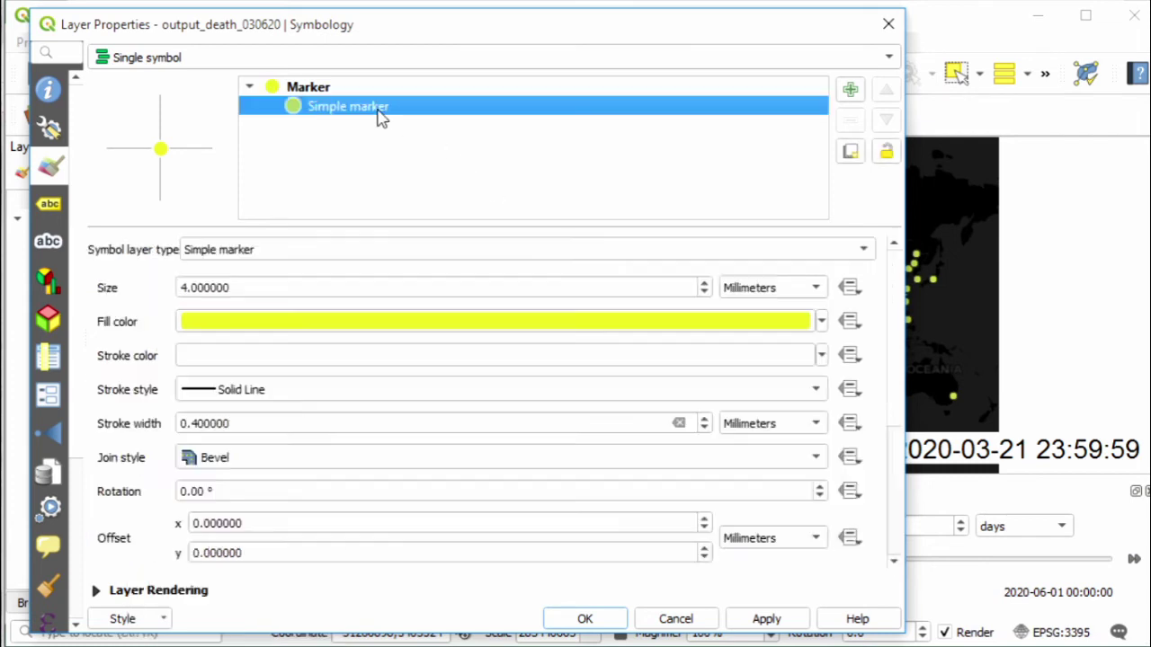
{"action": "left_click", "coordinate": [824, 358]}
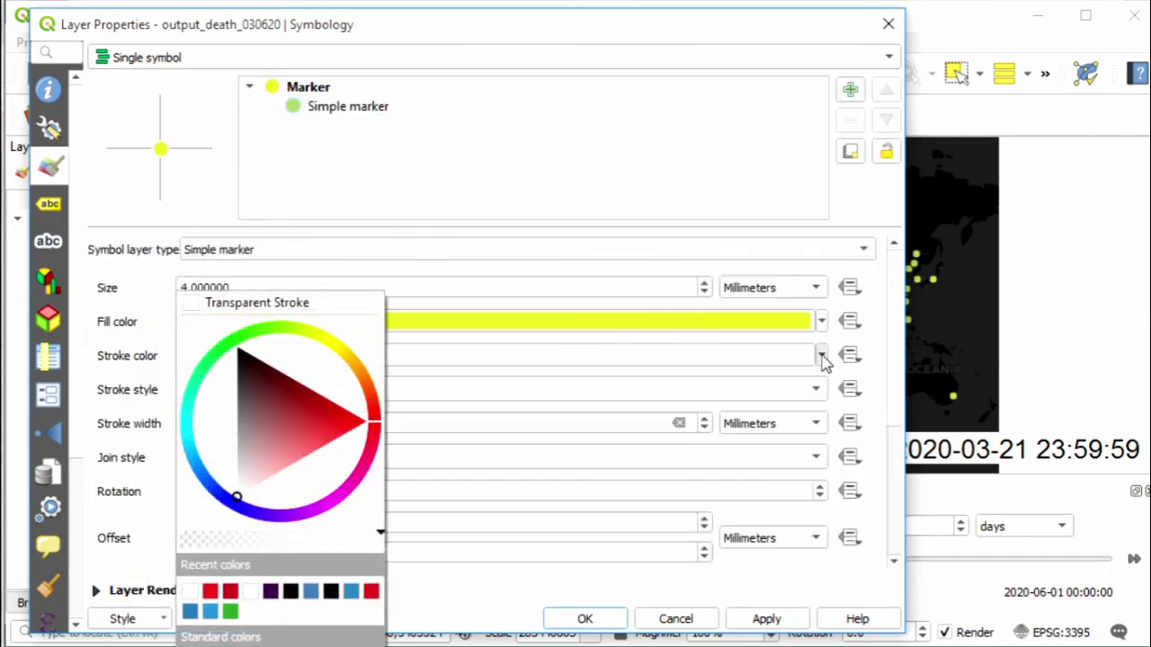
{"action": "left_click", "coordinate": [194, 305]}
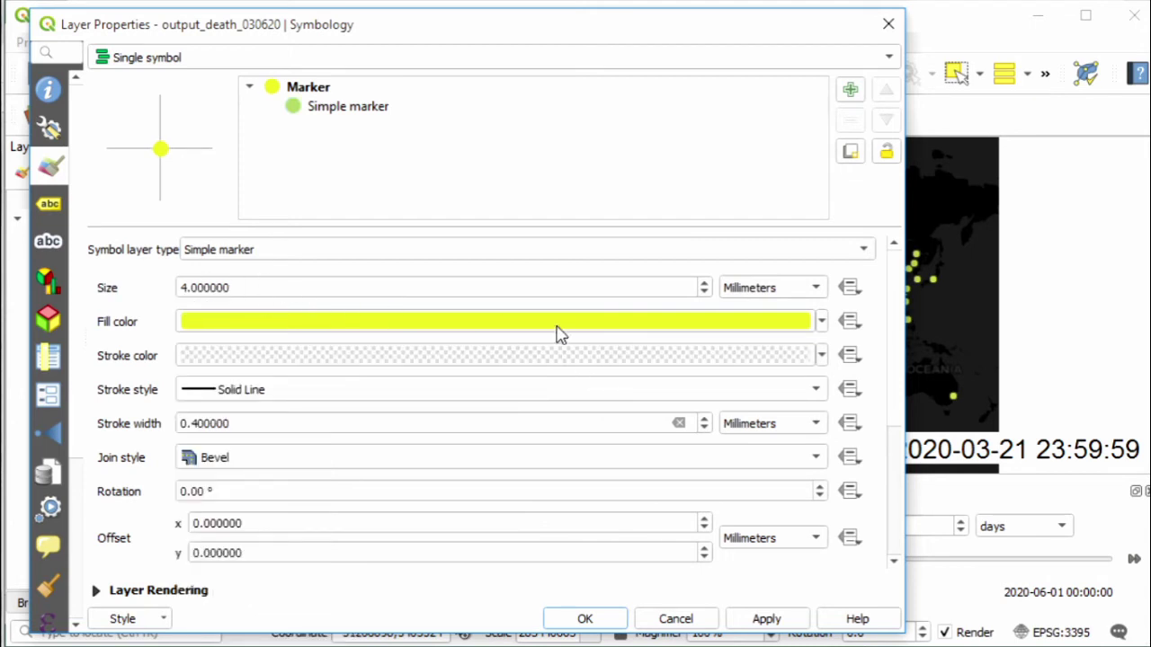
{"action": "left_click", "coordinate": [851, 289]}
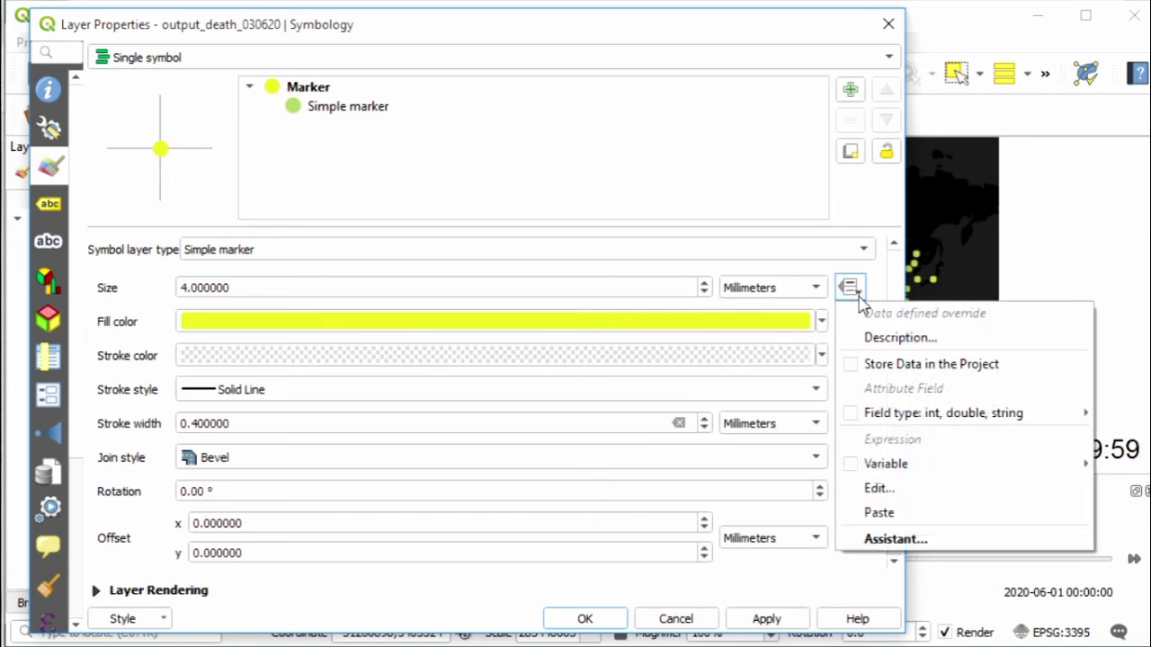
{"action": "left_click", "coordinate": [898, 489]}
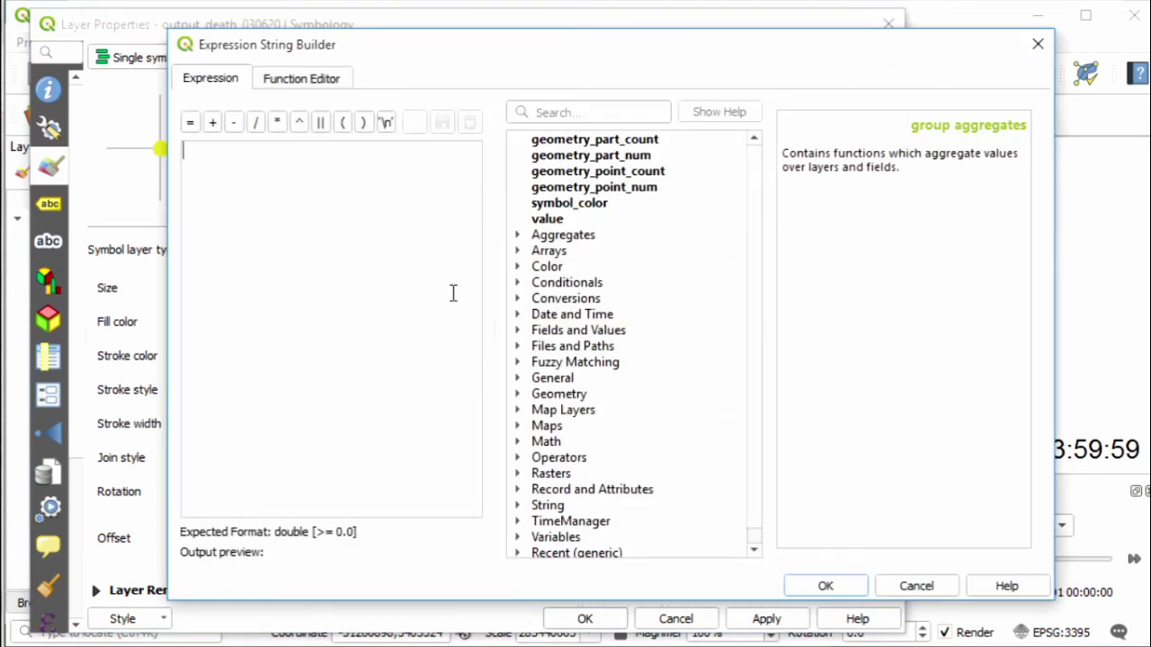
- Set the marker size expression to ln( "n_death" )
{"action": "type", "text": "ln"}
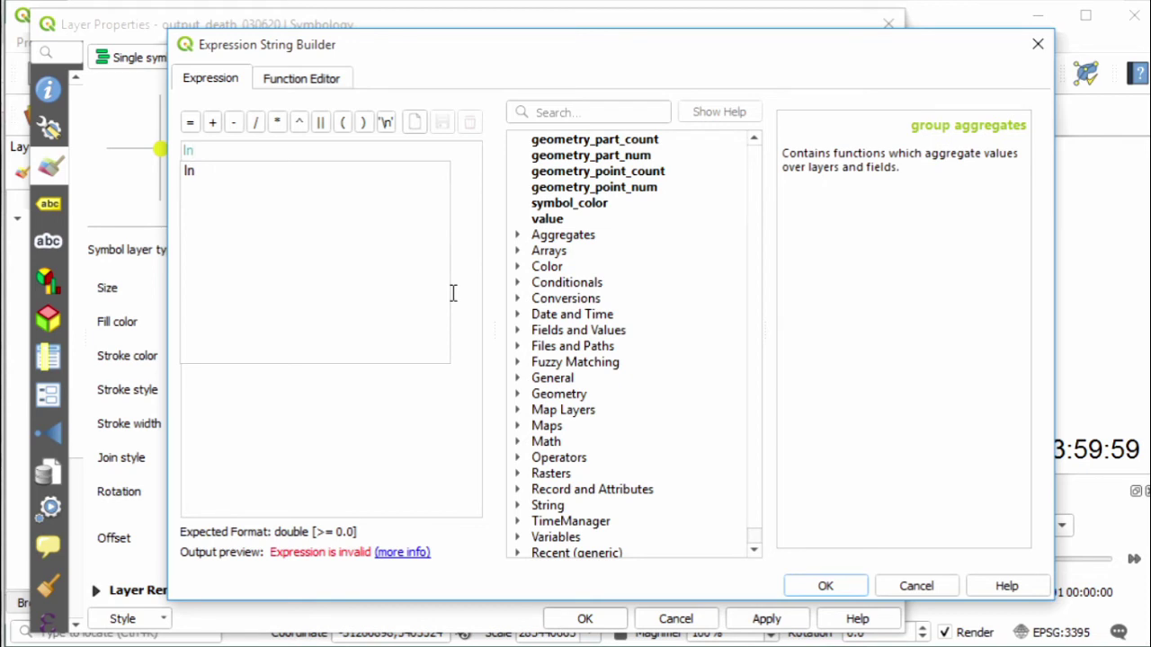
{"action": "type", "text": "("}
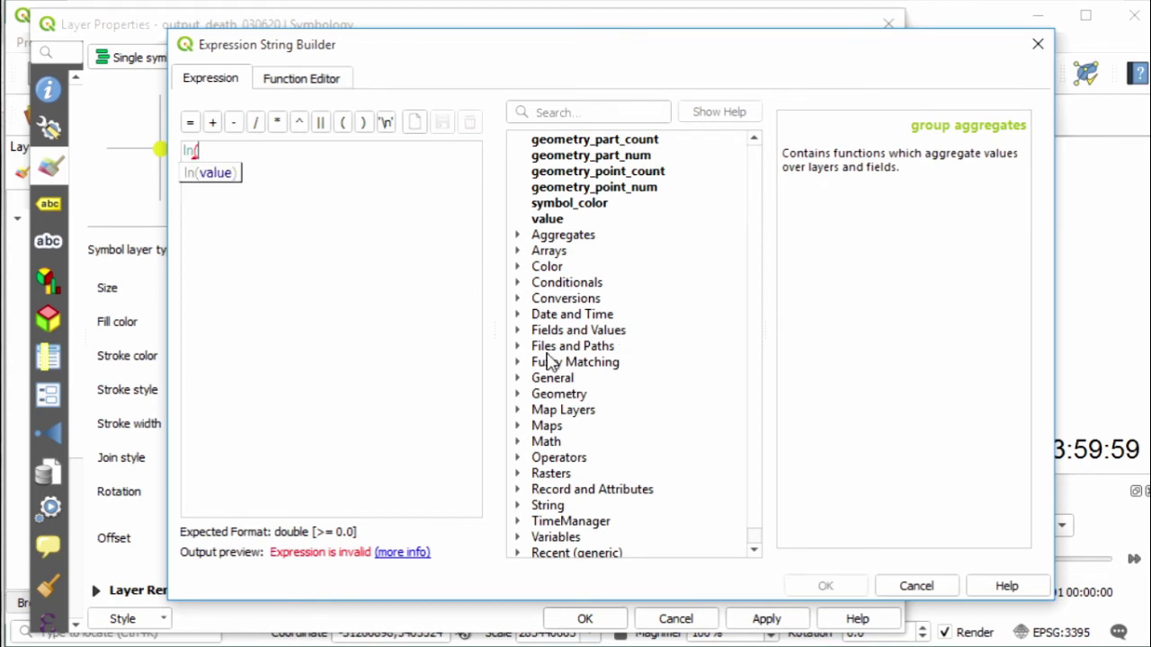
{"action": "left_click", "coordinate": [517, 330]}
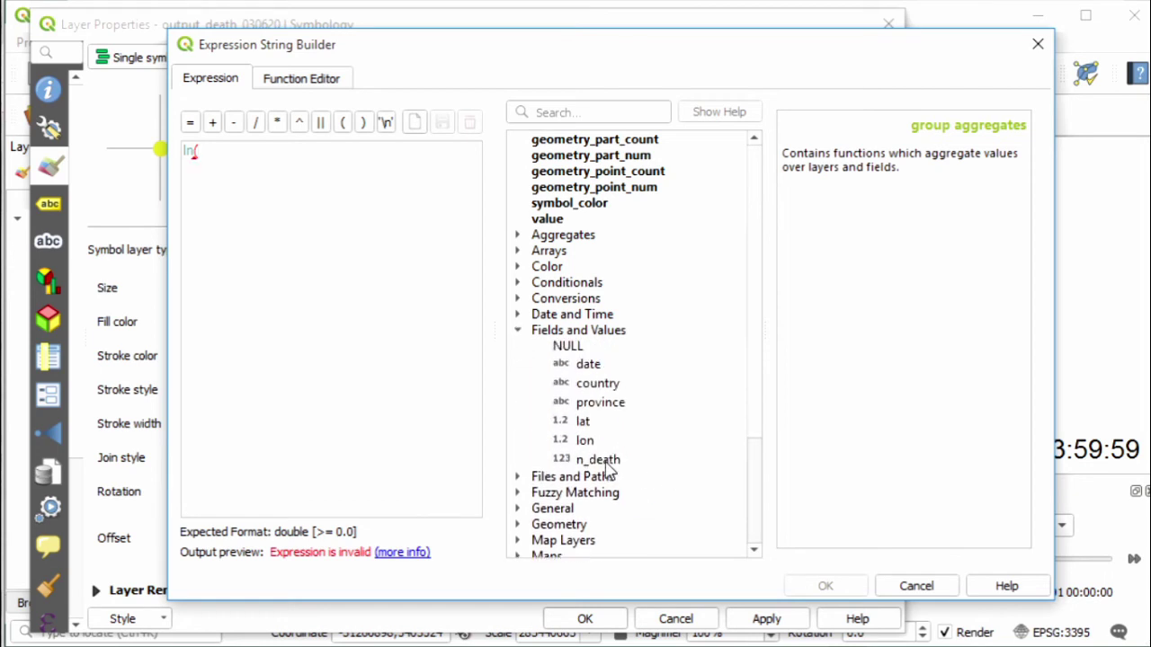
{"action": "double_click", "coordinate": [598, 460]}
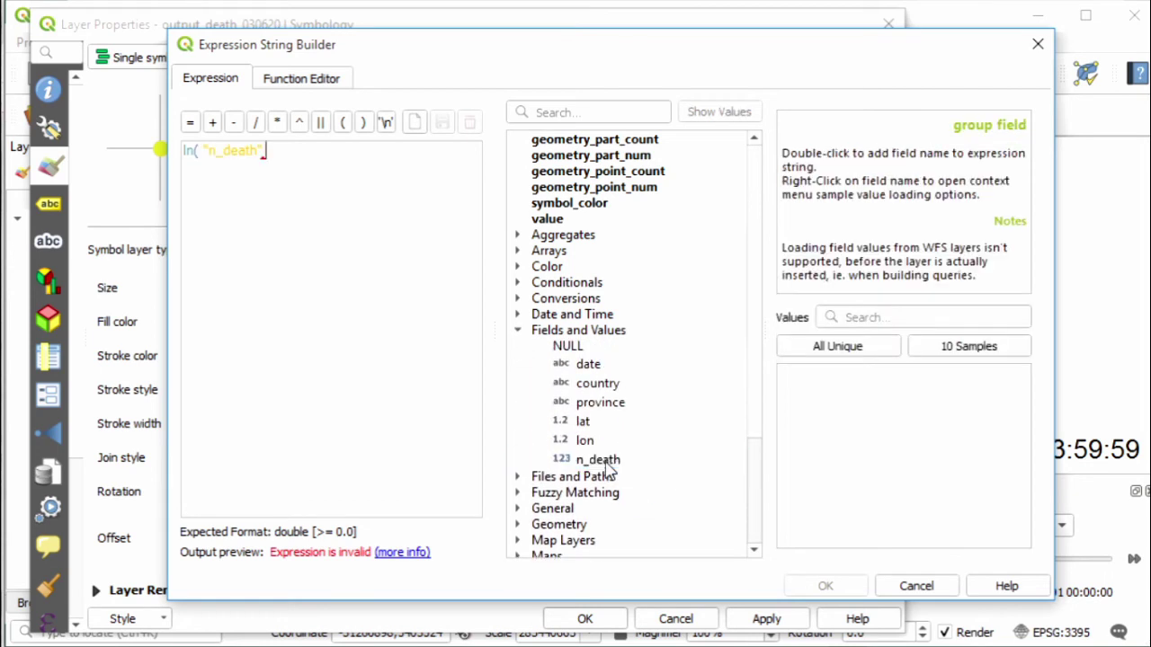
{"action": "type", "text": ")"}
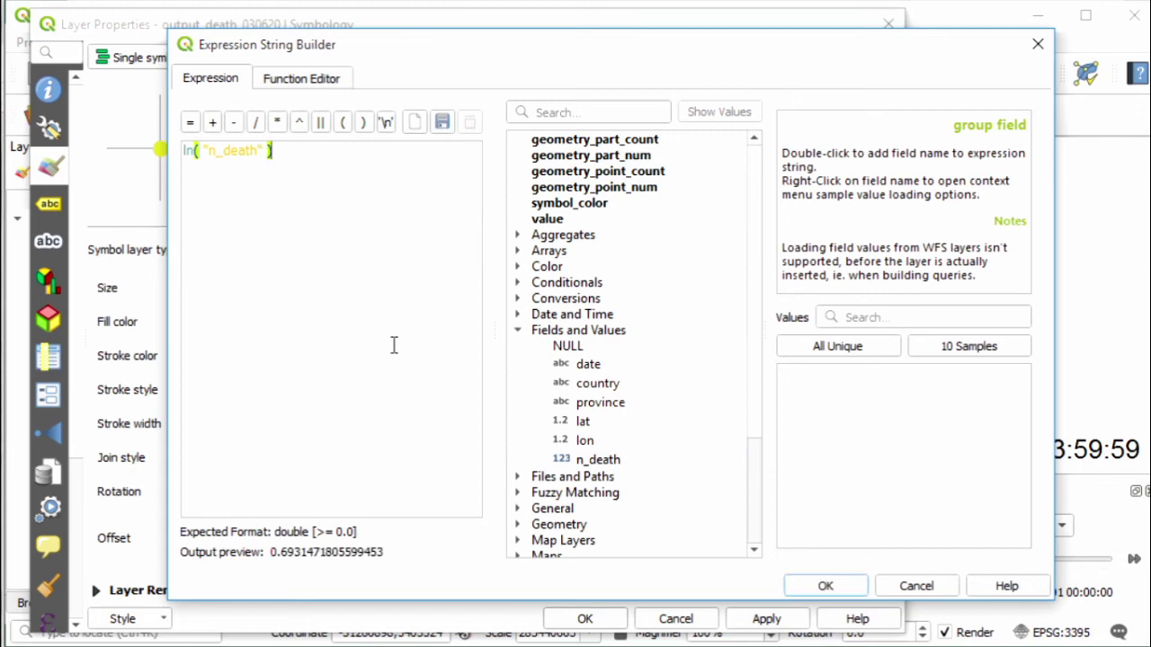
{"action": "left_click", "coordinate": [825, 588]}
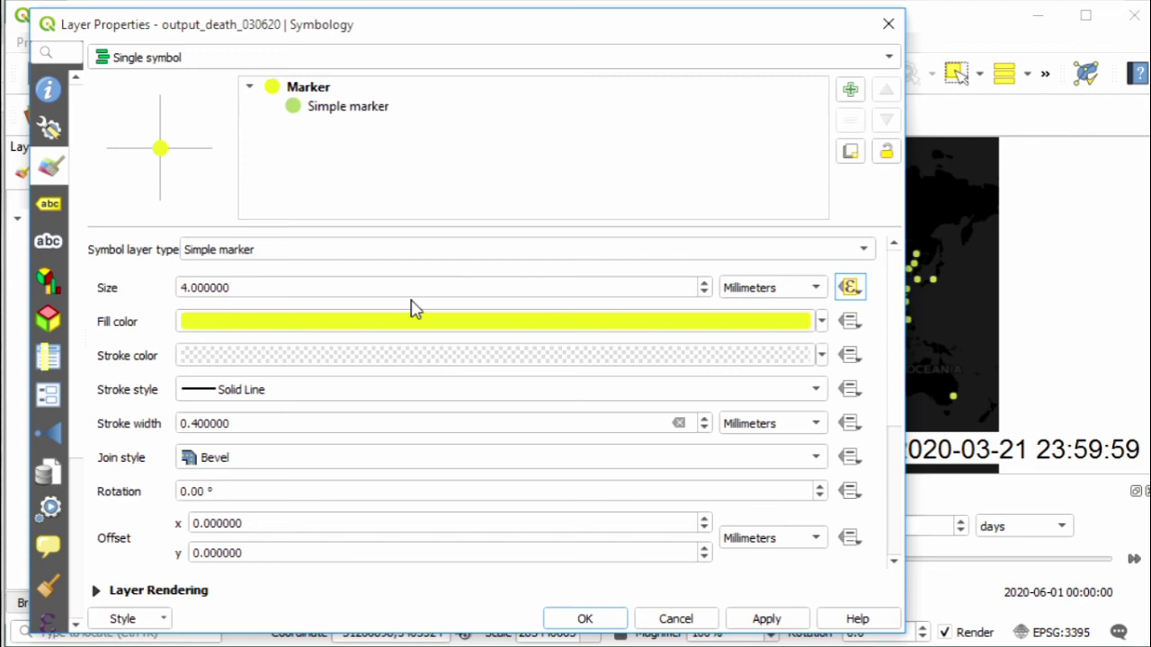
- Set the marker opacity to 30% and apply the style to the layer
{"action": "left_click", "coordinate": [328, 90]}
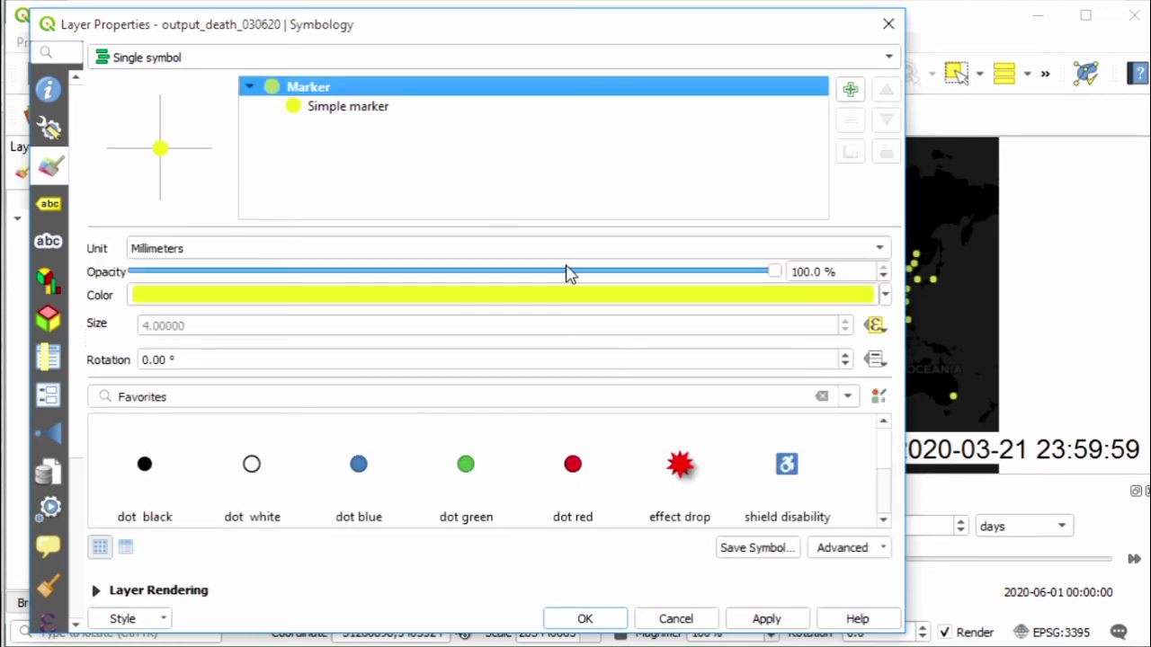
{"action": "left_click", "coordinate": [810, 274]}
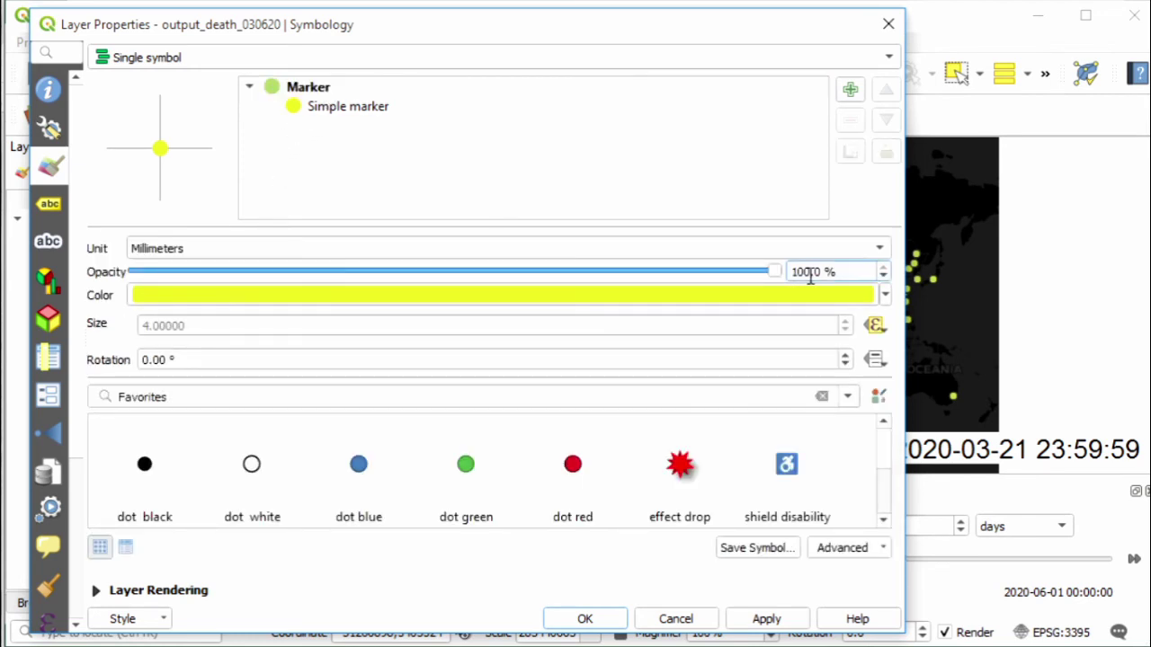
{"action": "key", "text": "BackSpace"}
{"action": "key", "text": "BackSpace"}
{"action": "key", "text": "BackSpace"}
{"action": "type", "text": "3"}
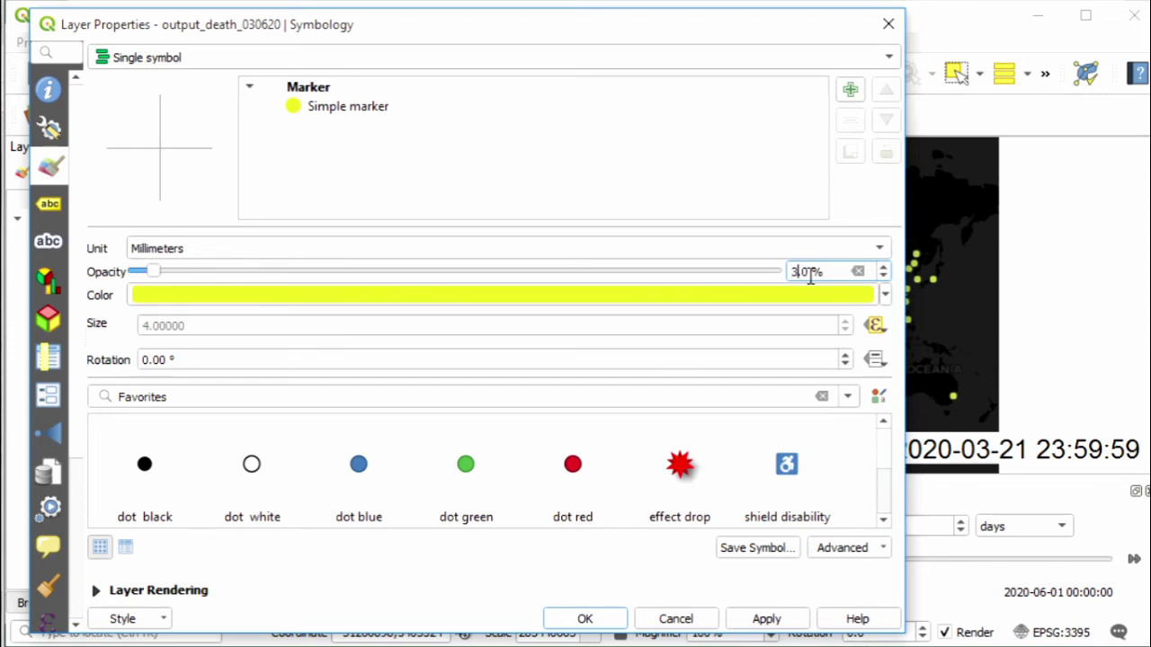
{"action": "type", "text": "0"}
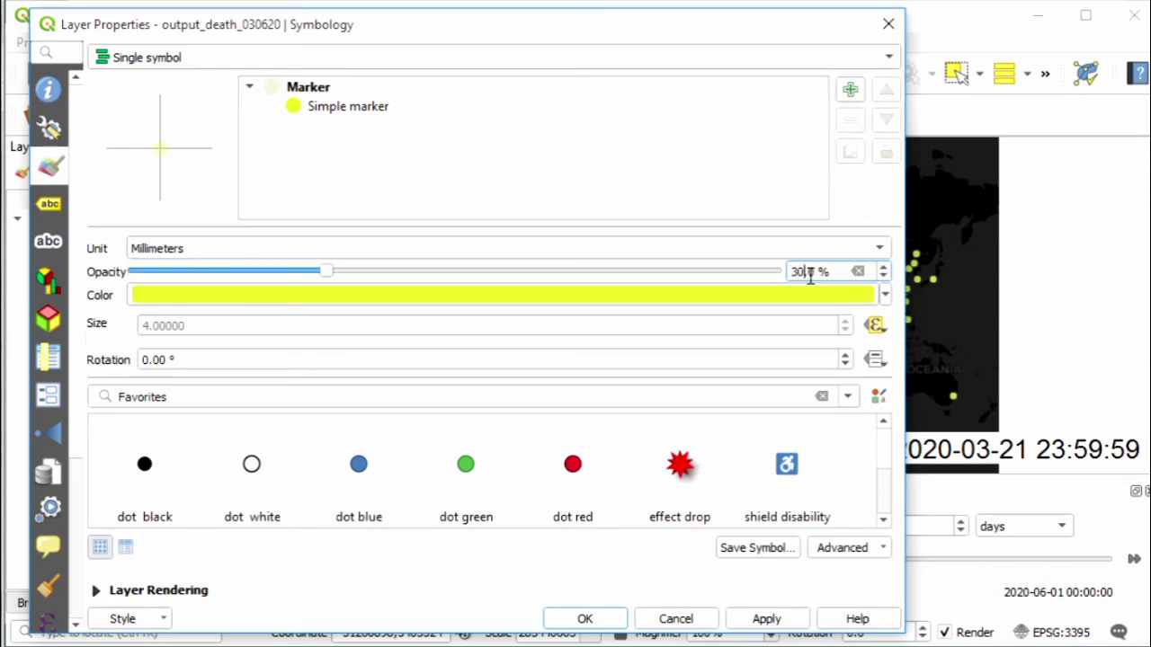
{"action": "left_click", "coordinate": [776, 624]}
{"action": "left_click", "coordinate": [615, 626]}
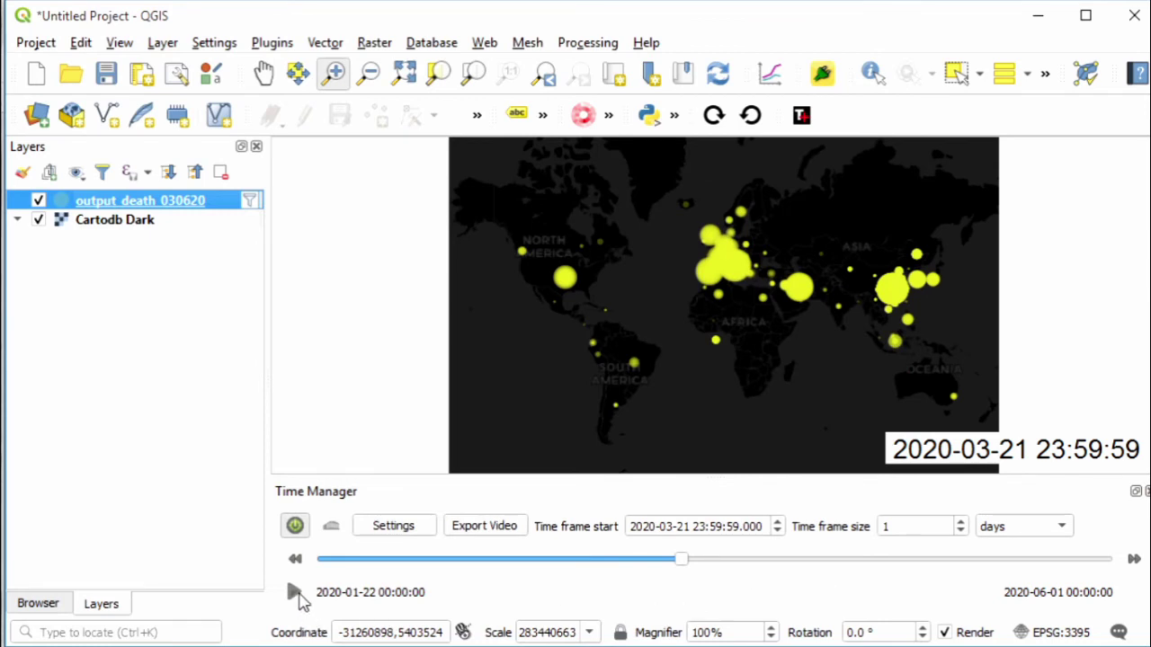
- Play the daily animation and pause it at 2020-04-28
{"action": "left_click", "coordinate": [294, 592]}
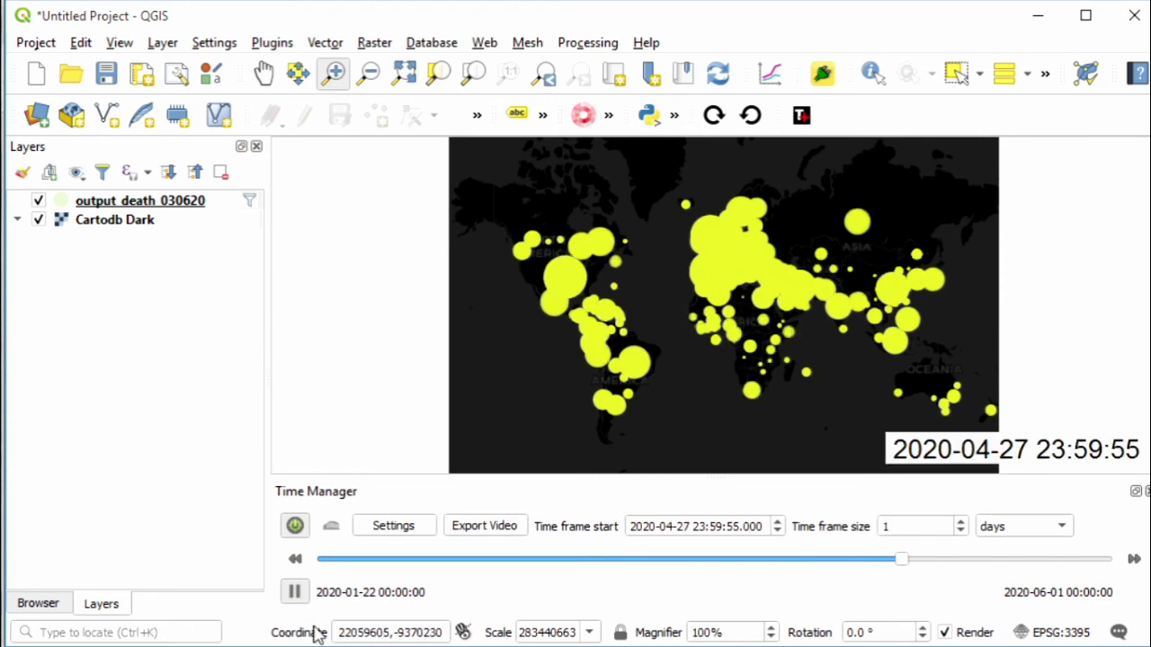
{"action": "left_click", "coordinate": [296, 593]}
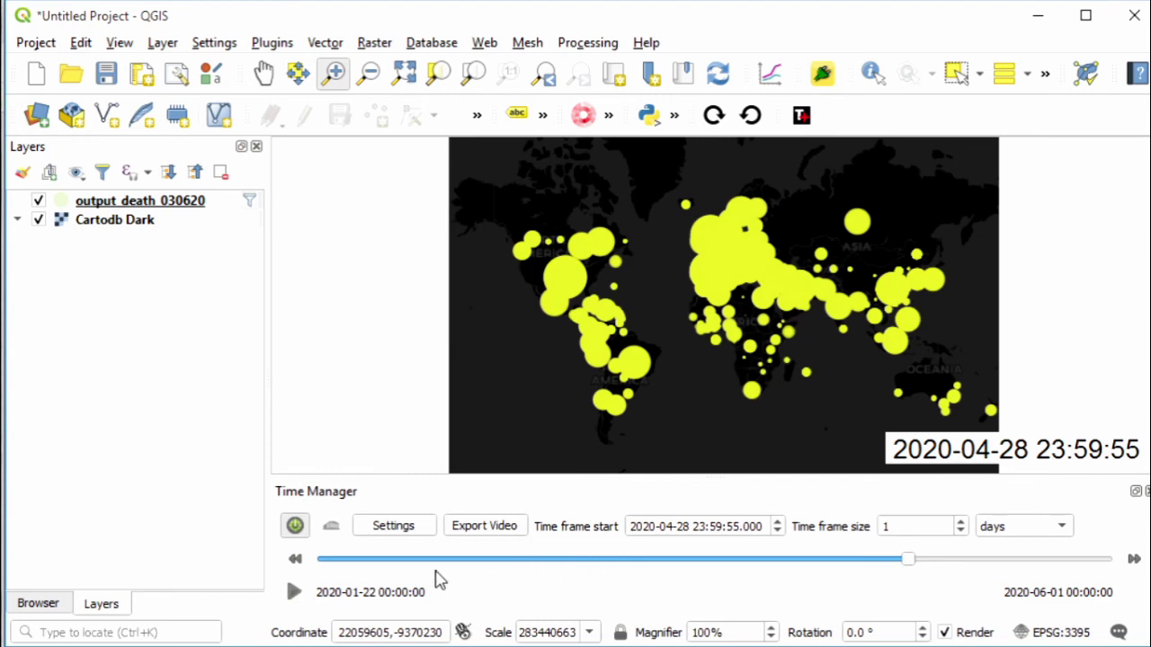
- Change the Time Manager DateTime display format to %Y-%m-%d
{"action": "left_click", "coordinate": [391, 526]}
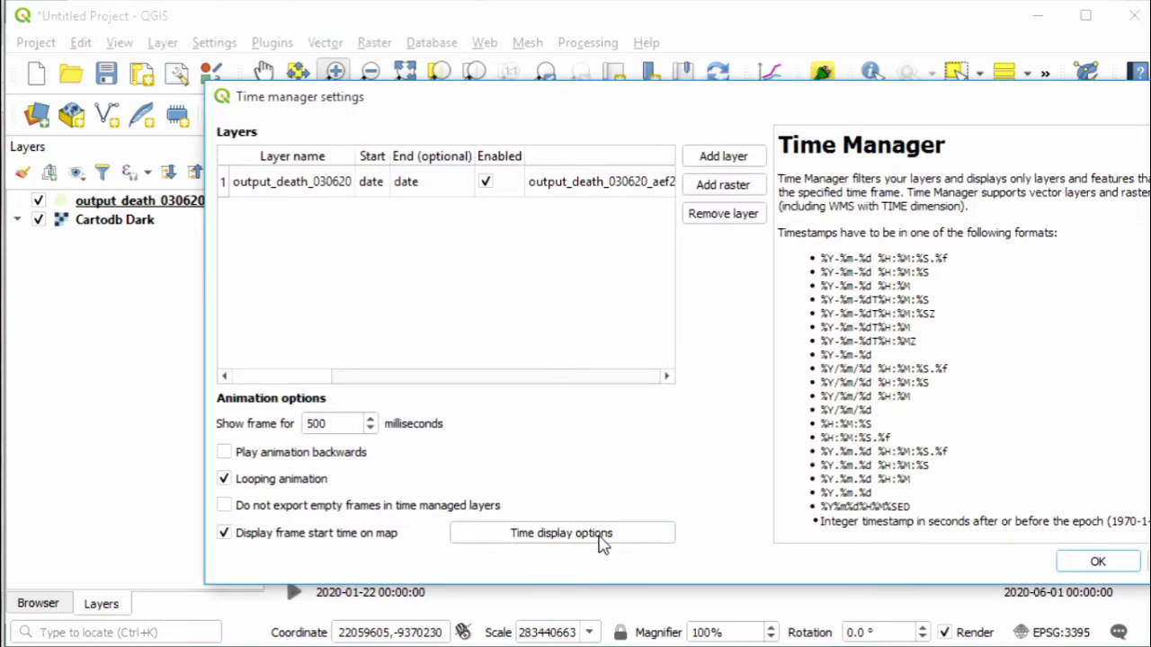
{"action": "left_click", "coordinate": [561, 533]}
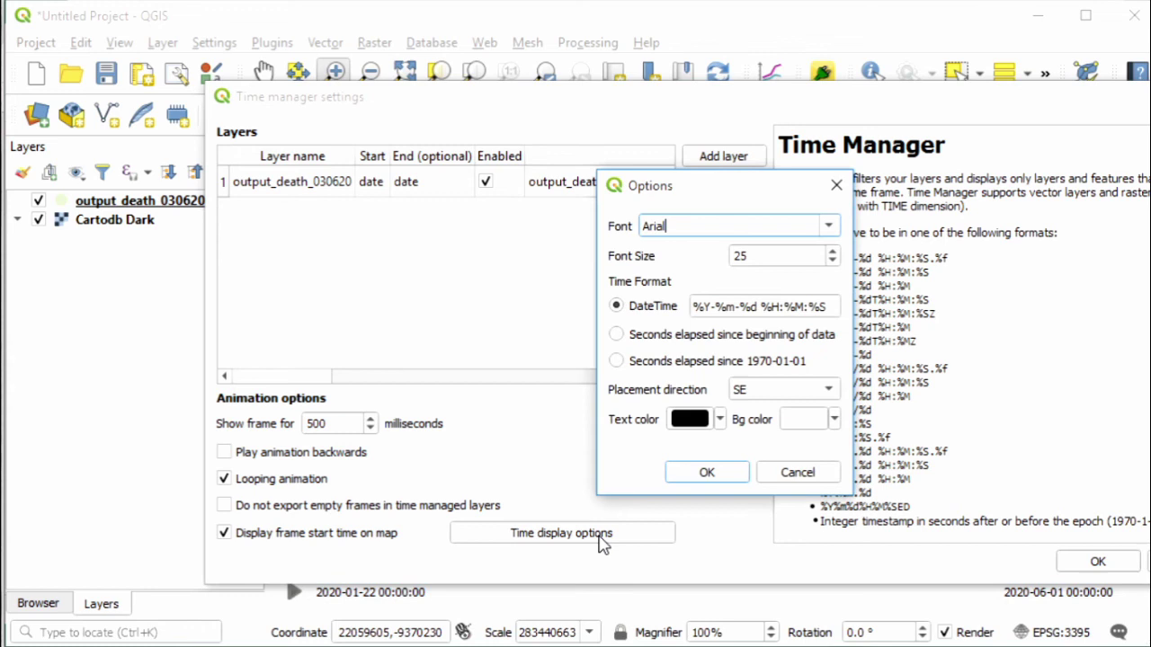
{"action": "left_click", "coordinate": [834, 310]}
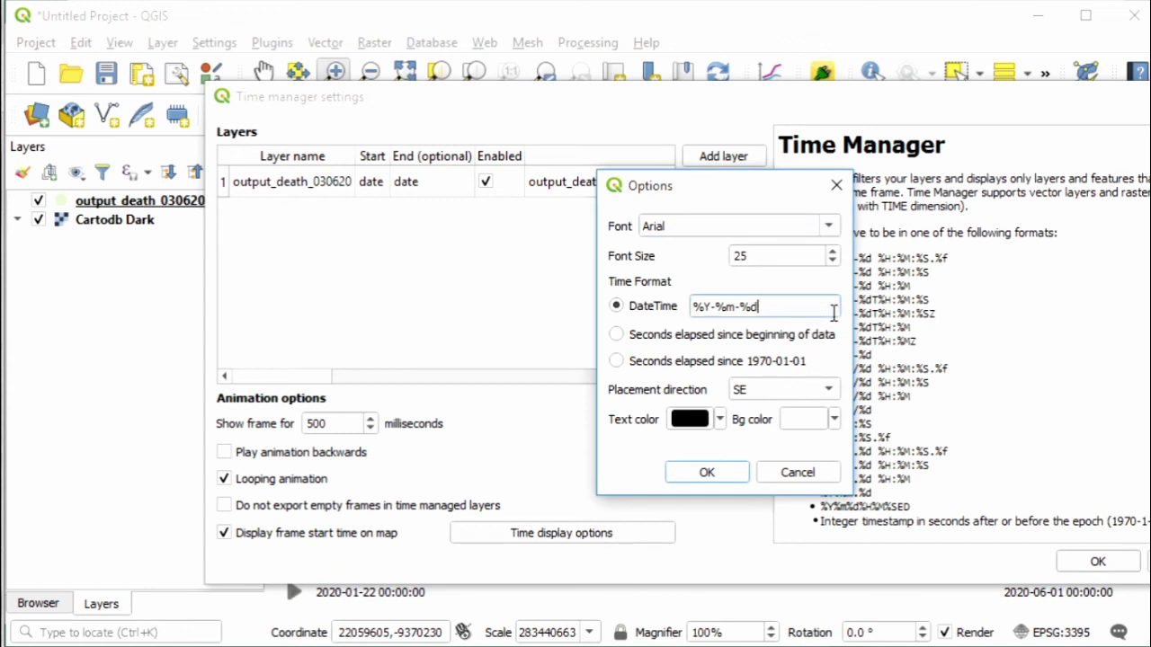
{"action": "left_click", "coordinate": [730, 475]}
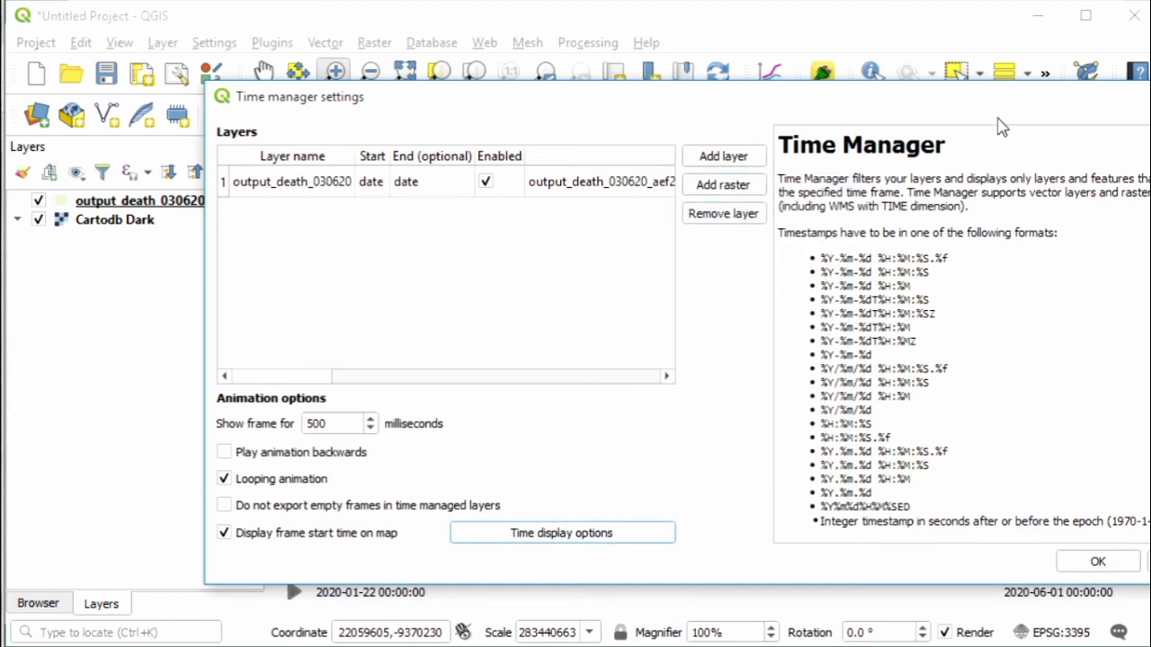
{"action": "left_click_drag", "start_coordinate": [1023, 106], "coordinate": [863, 114]}
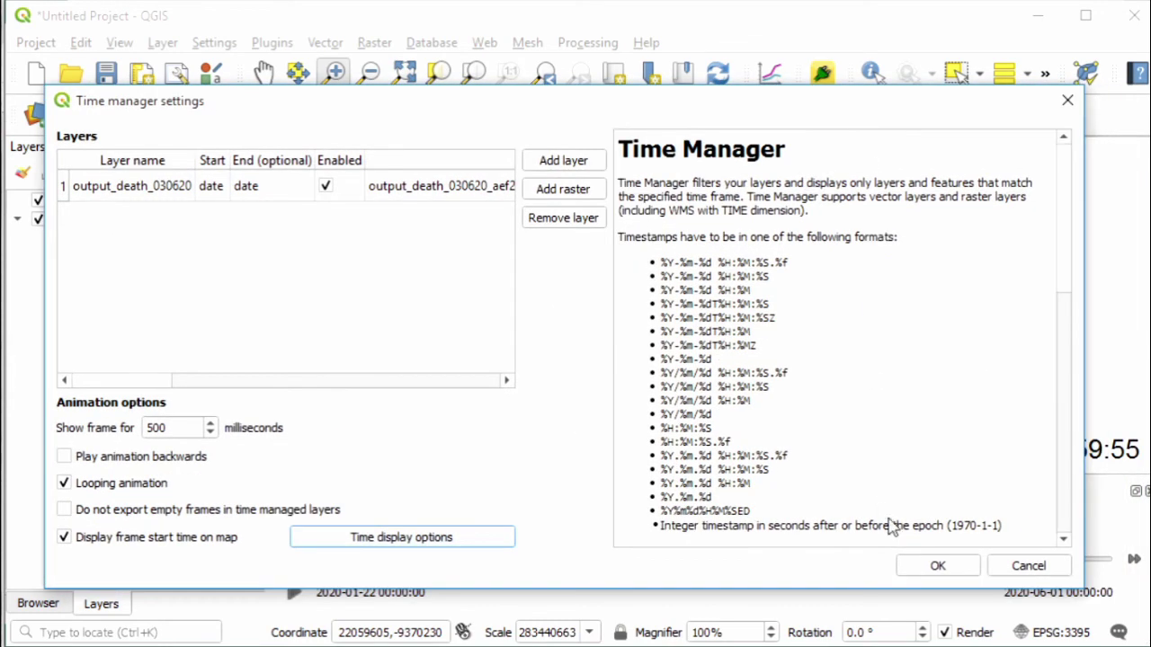
{"action": "left_click", "coordinate": [938, 565]}
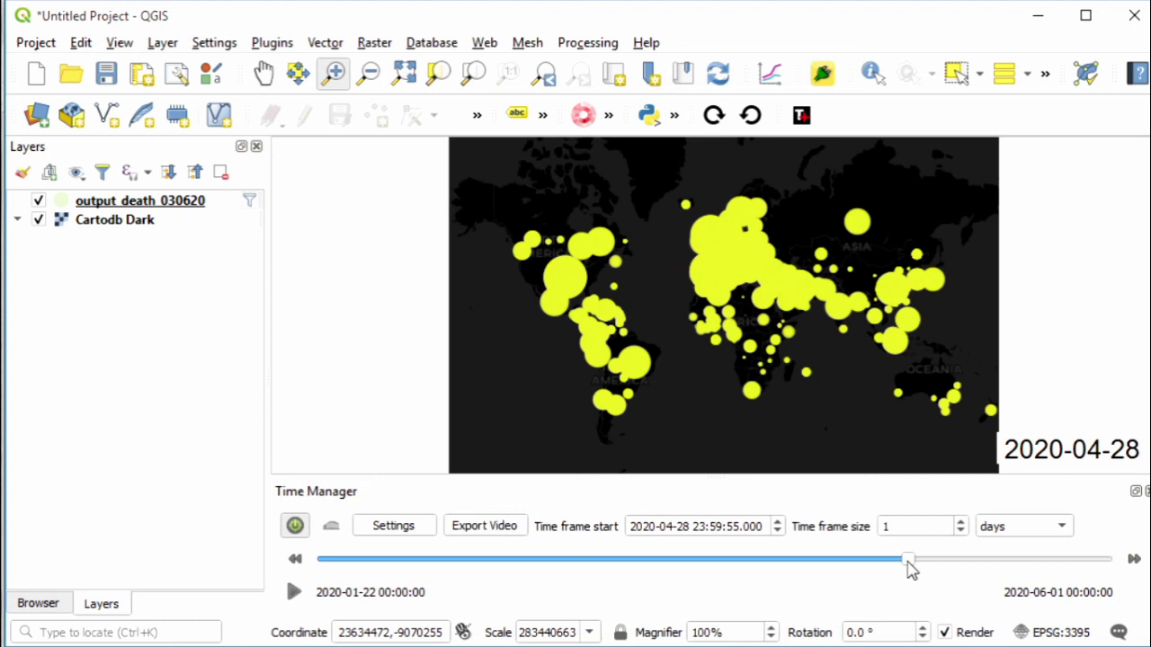
- Rewind the Time Manager slider to 2020-01-22 and replay the animation
{"action": "left_click_drag", "start_coordinate": [908, 565], "coordinate": [306, 566]}
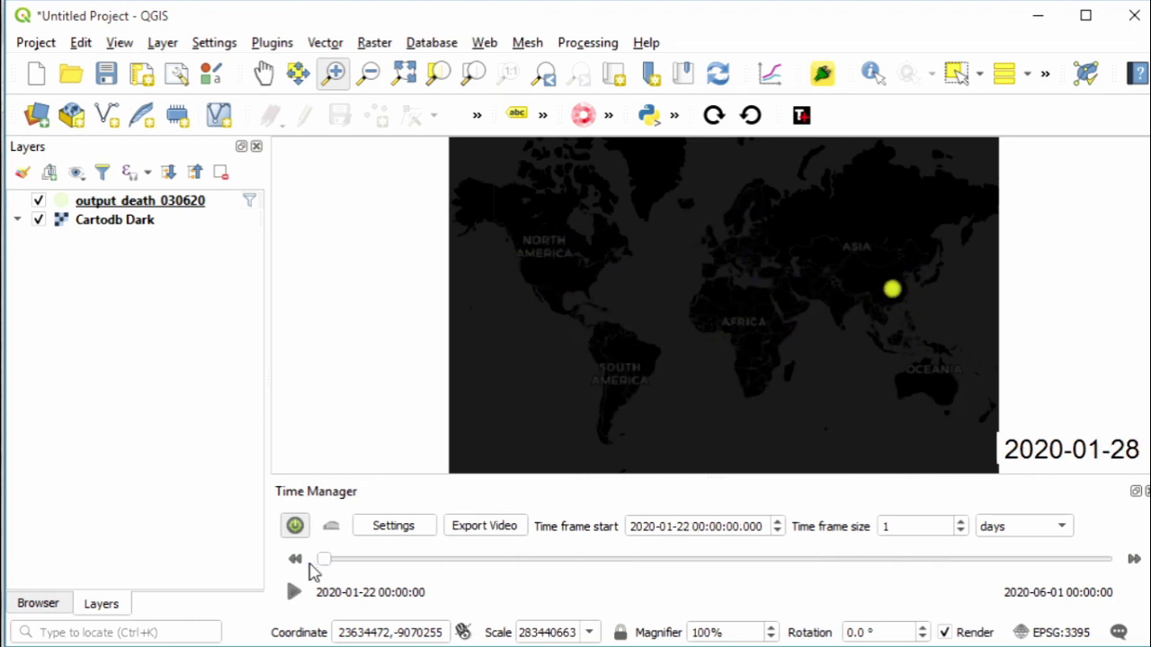
{"action": "left_click", "coordinate": [294, 592]}
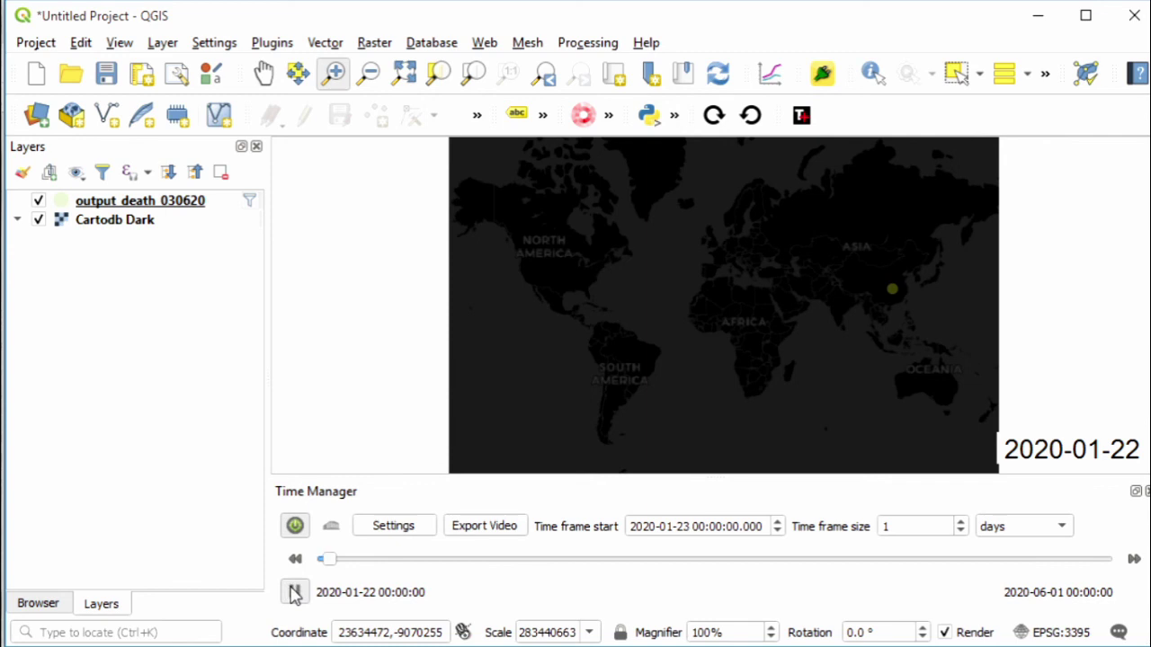